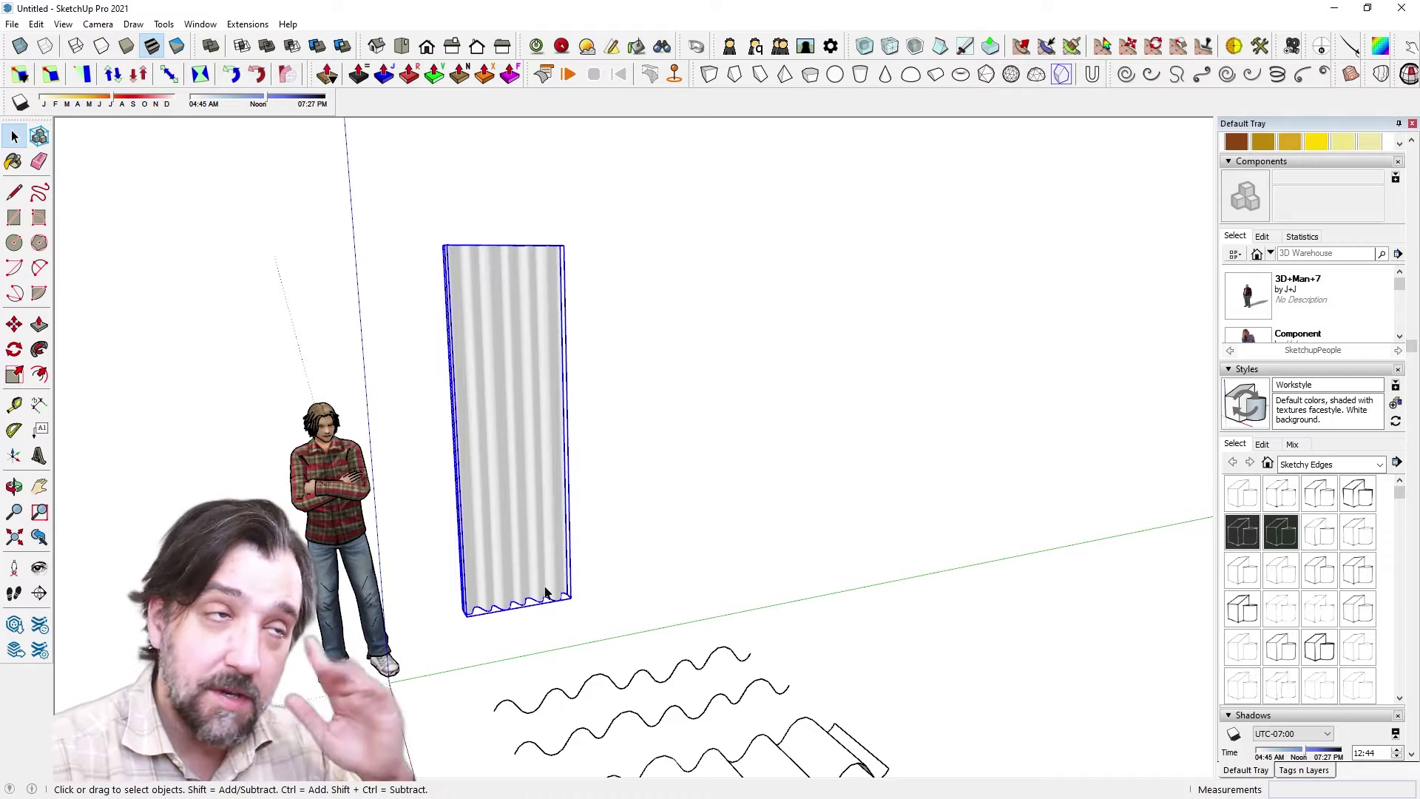
# Open the curtain group and copy its wavy top edge straight down to about two-thirds of the way along the panel.
pyautogui.moveTo(463, 631); pyautogui.dragTo(386, 314, button='middle')
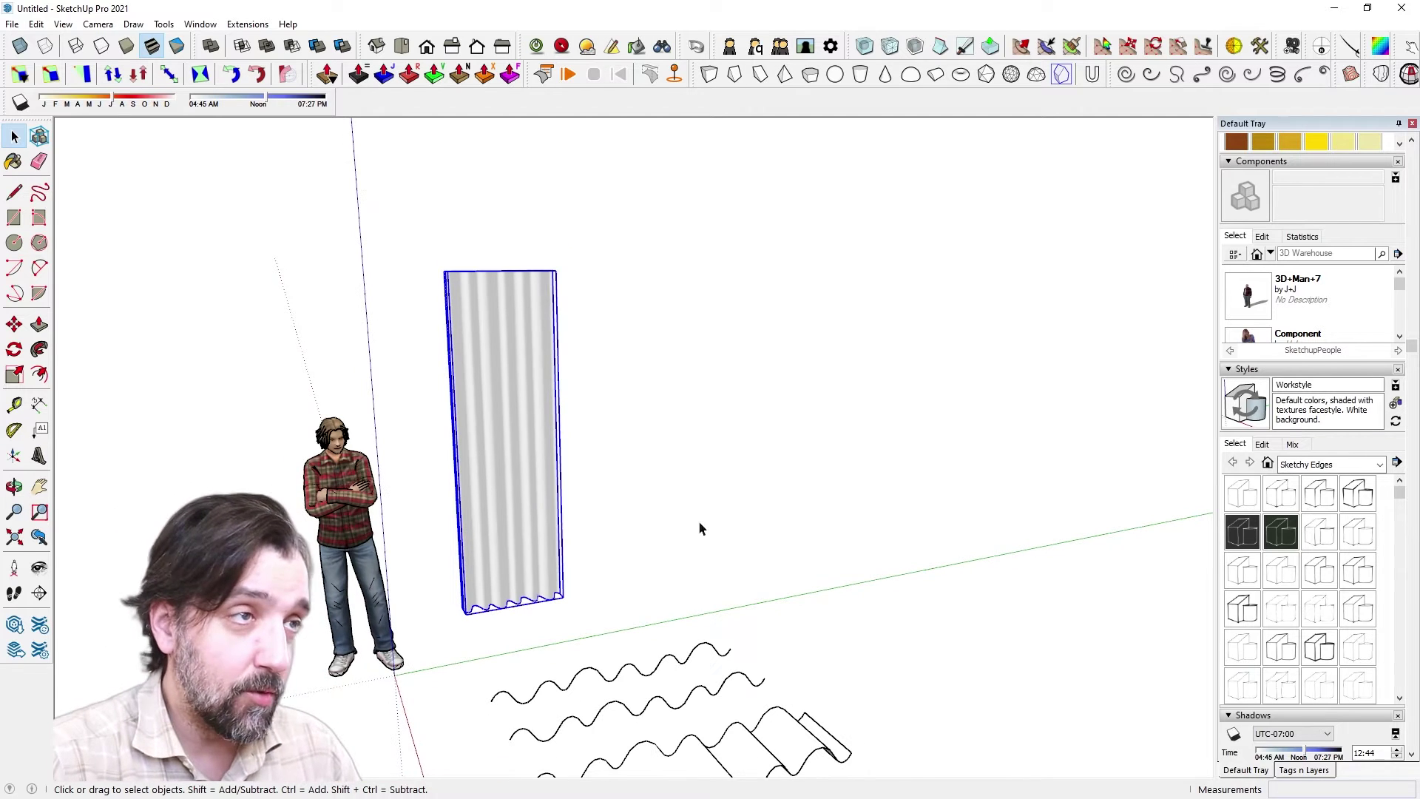
pyautogui.doubleClick(498, 393)
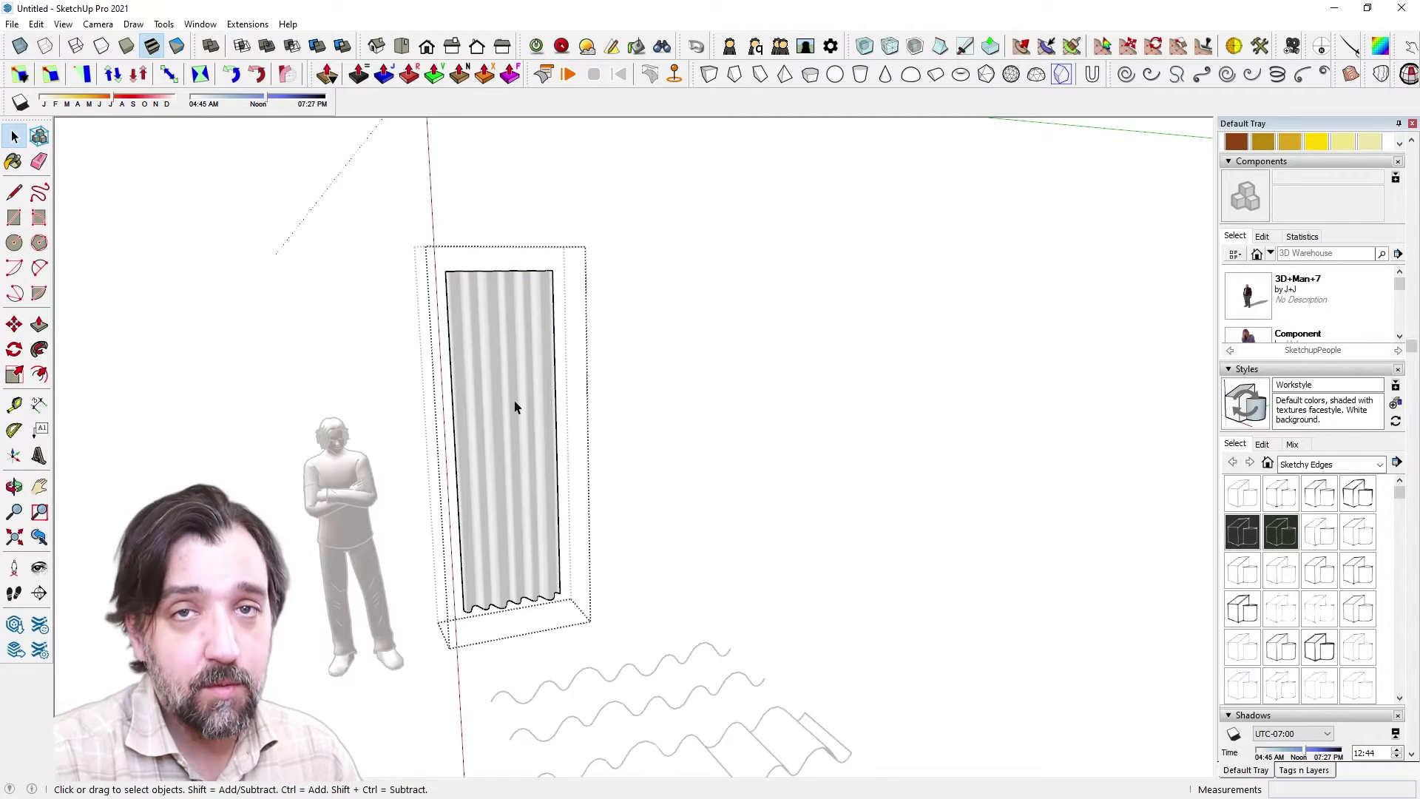
pyautogui.keyDown('shift'); pyautogui.moveTo(527, 403); pyautogui.dragTo(519, 325, button='middle'); pyautogui.keyUp('shift')
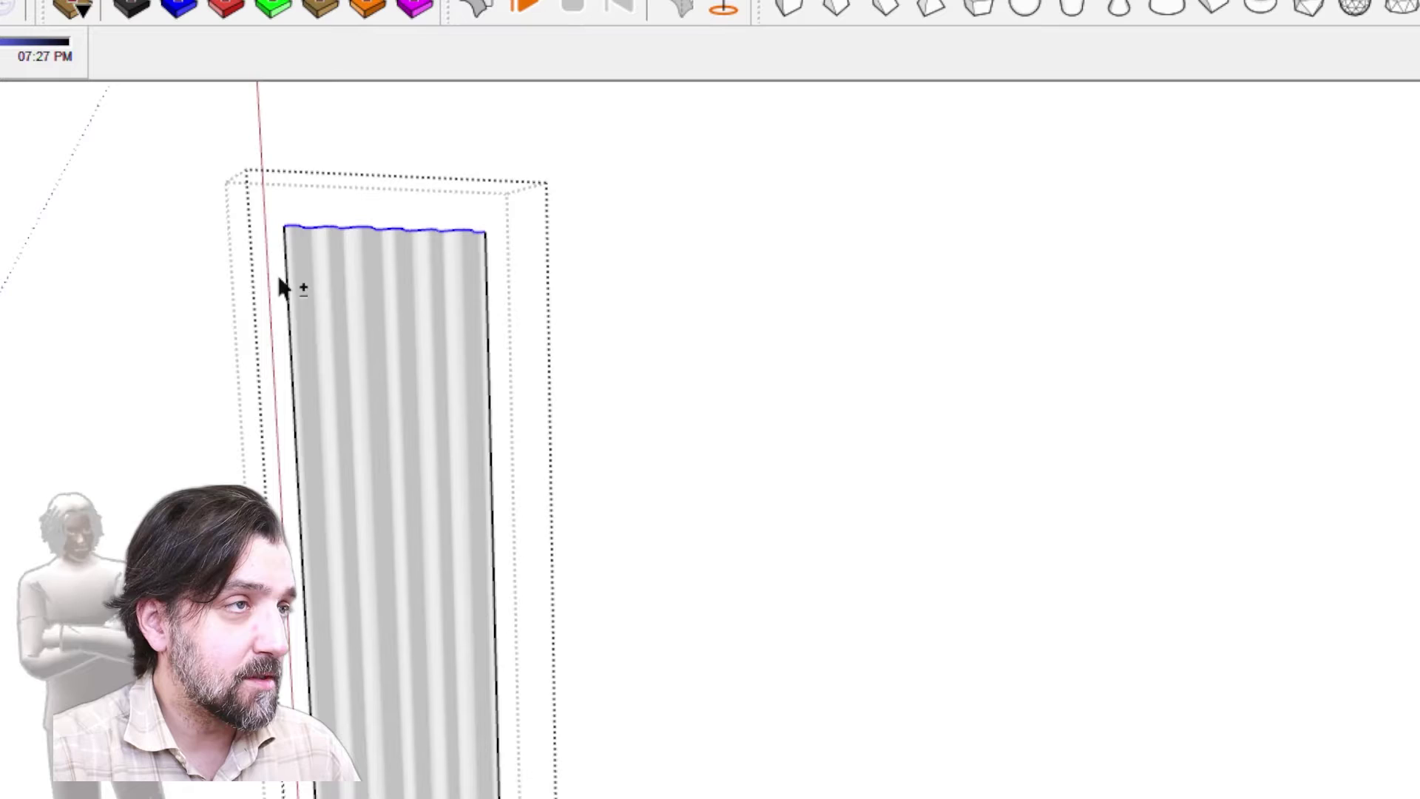
pyautogui.moveTo(481, 224); pyautogui.dragTo(587, 191, button='middle')
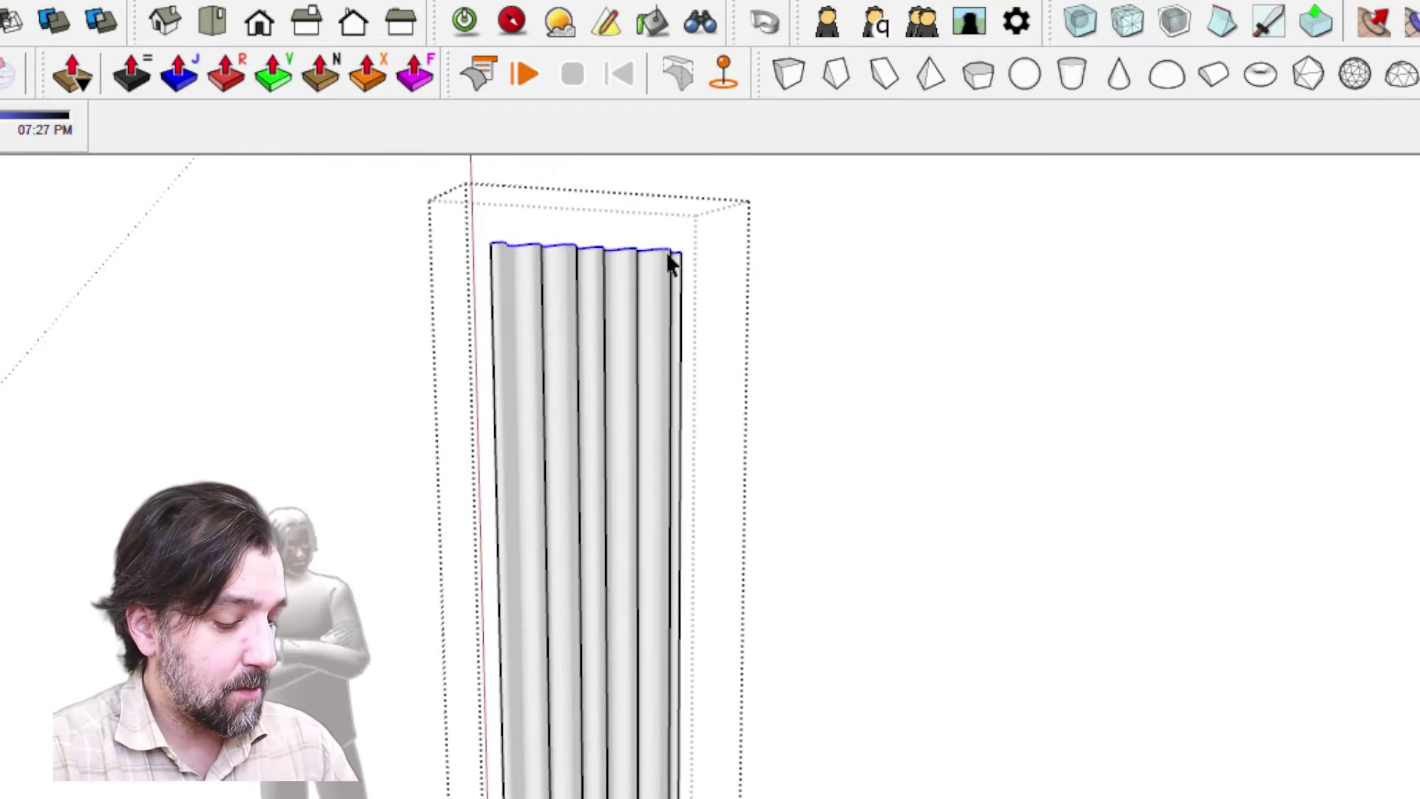
pyautogui.press('m')
pyautogui.click(673, 248)
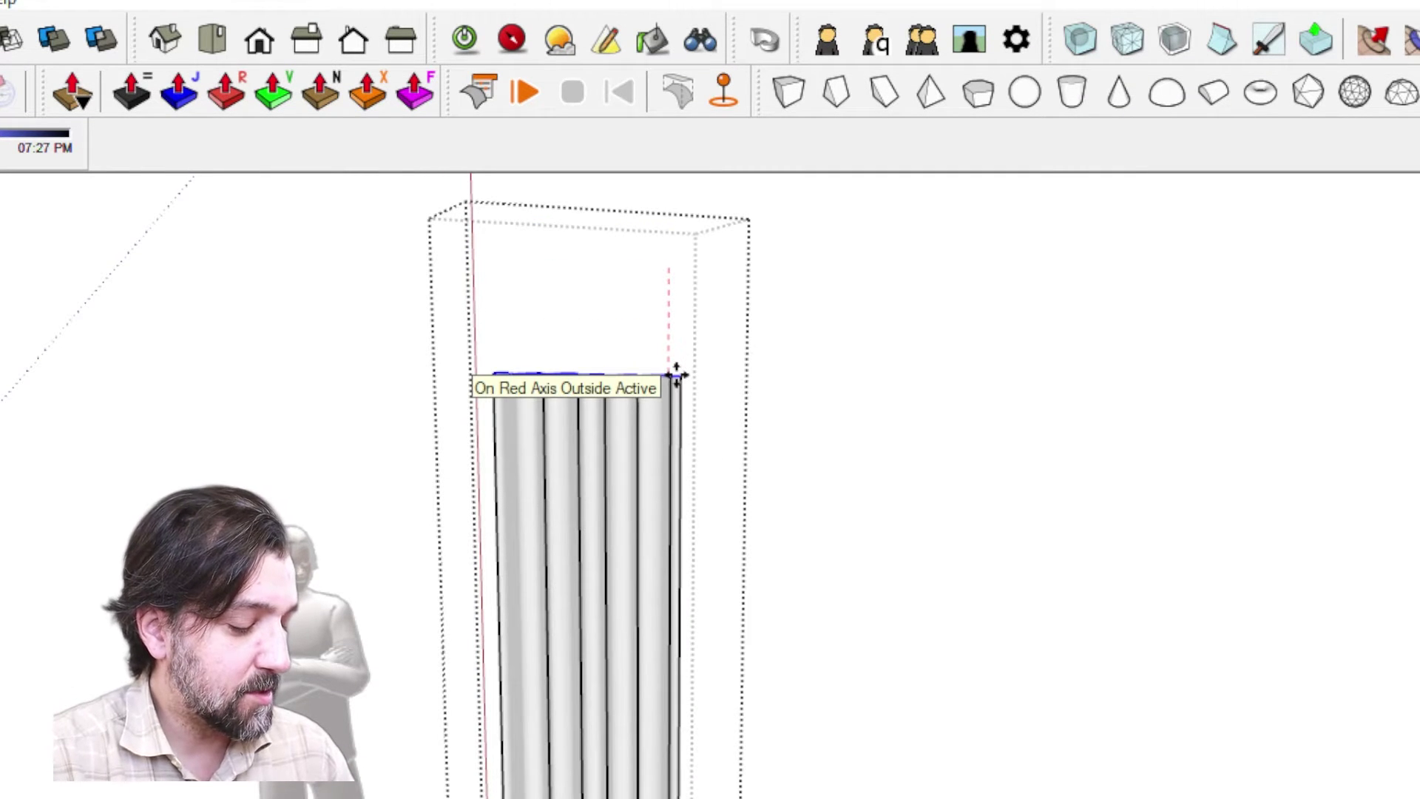
pyautogui.press('Escape')
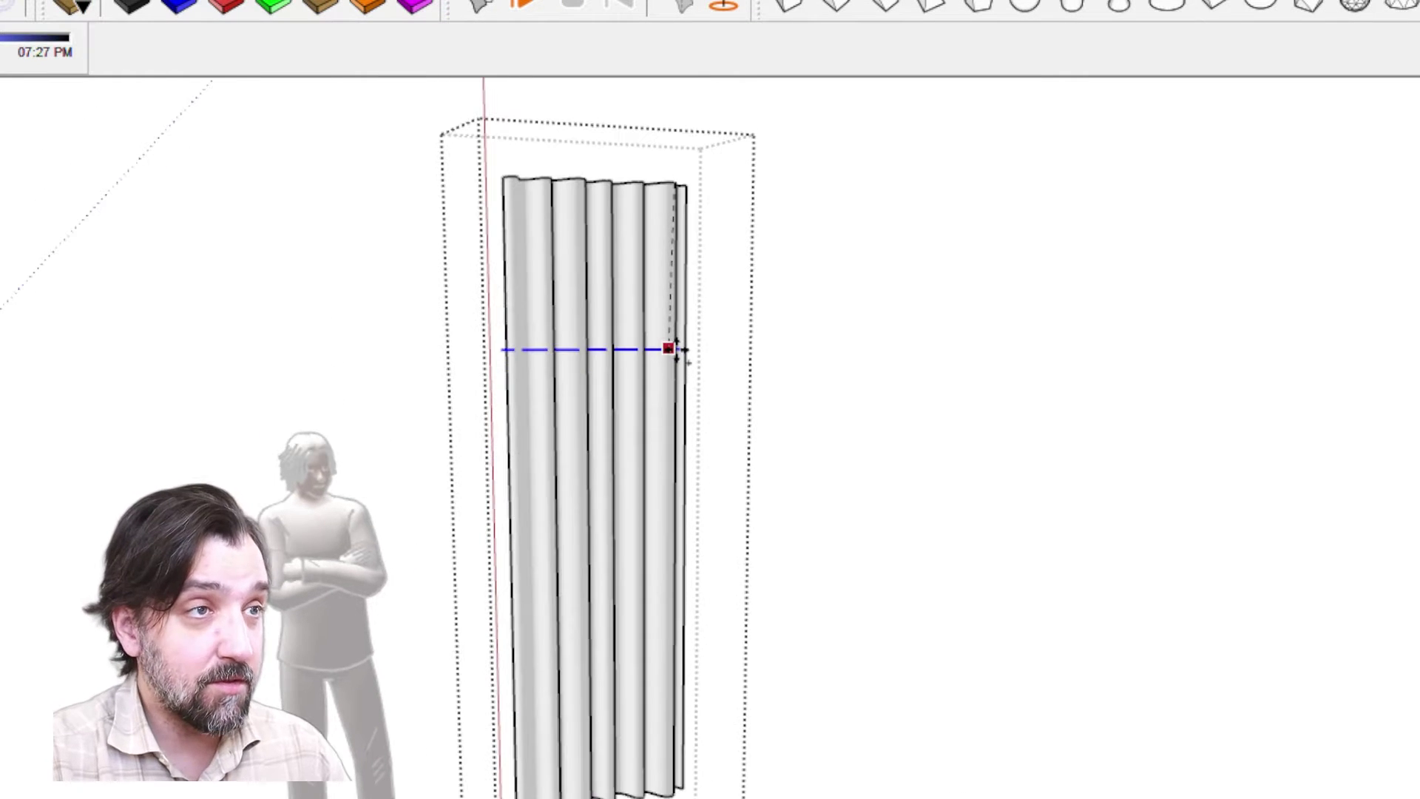
pyautogui.click(675, 313)
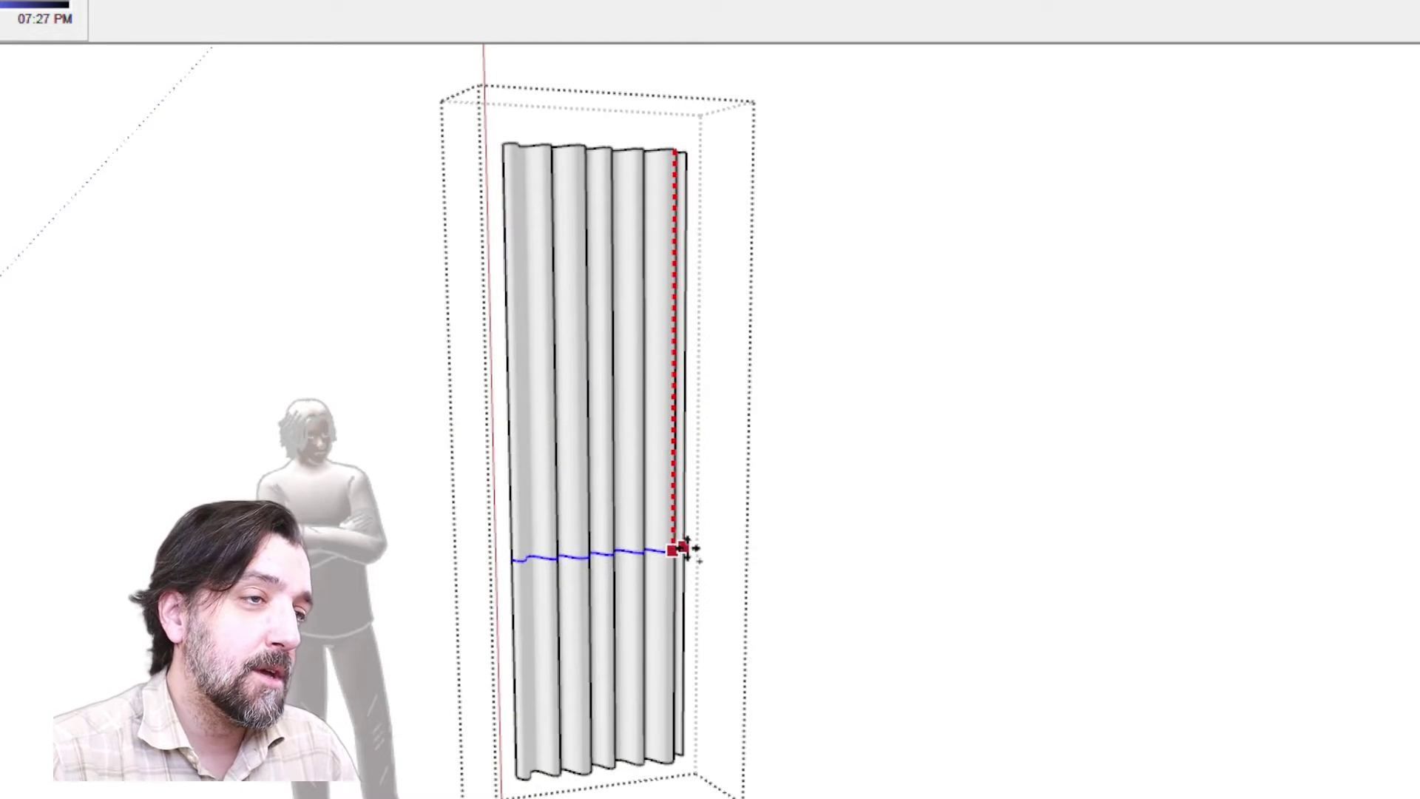
# Scale the curtain's copied wave and bottom edge narrower, leaving the bottom slightly wider than the gathered middle, and close the group.
pyautogui.moveTo(685, 547); pyautogui.dragTo(530, 614, button='middle')
pyautogui.scroll(3, 760, 474)
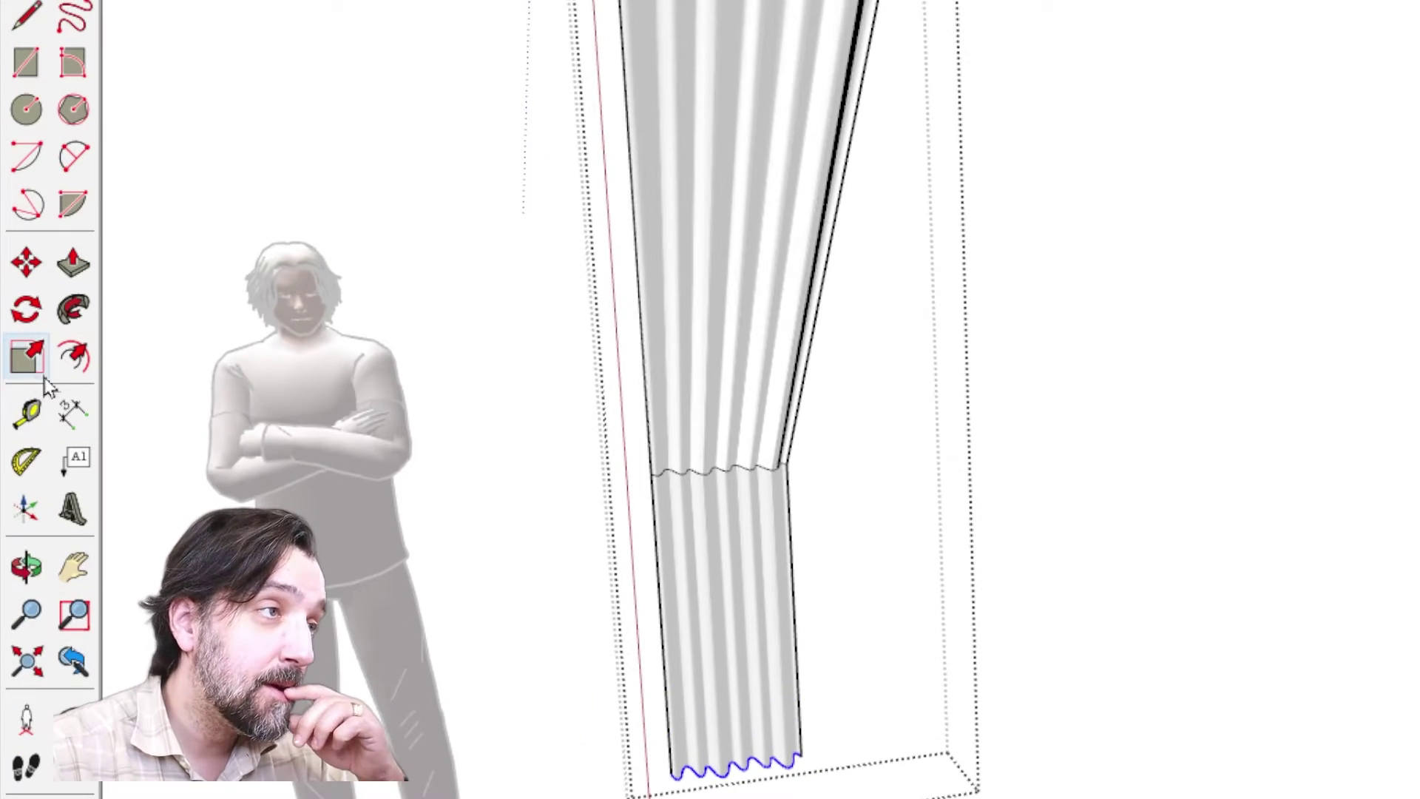
pyautogui.moveTo(803, 508); pyautogui.dragTo(836, 500)
pyautogui.scroll(-1, 961, 407)
pyautogui.press('space')
pyautogui.click(961, 407)
pyautogui.moveTo(829, 370); pyautogui.dragTo(872, 440, button='middle')
pyautogui.scroll(-1, 903, 210)
pyautogui.scroll(-1, 903, 474)
pyautogui.click(1116, 568)
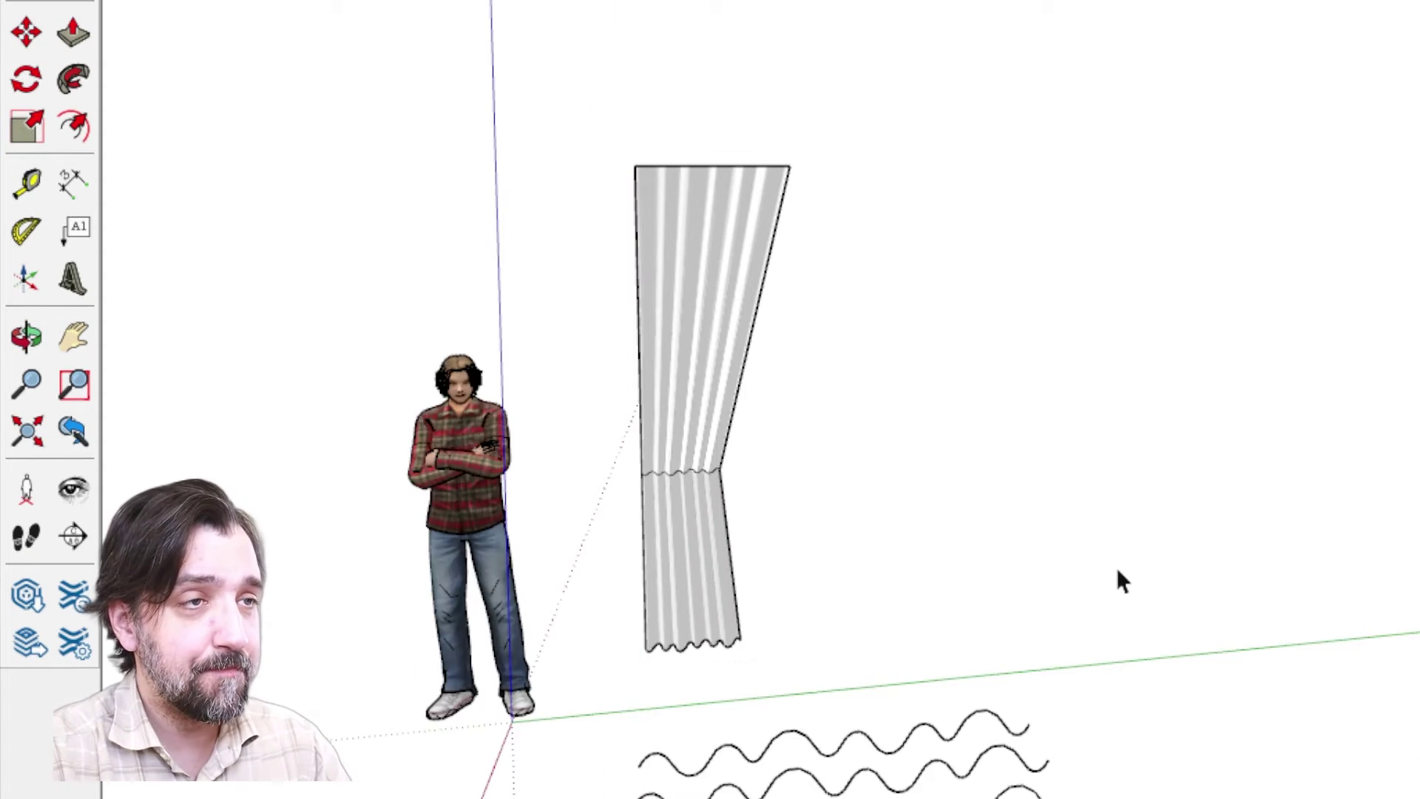
# Draw a two-point arc about 1.8 m across on the ground beside the wavy lines.
pyautogui.scroll(-2, 1080, 548)
pyautogui.moveTo(1060, 546)
pyautogui.keyDown('shift'); pyautogui.mouseDown(button='middle')
pyautogui.moveTo(894, 301)
pyautogui.moveTo(1081, 373)
pyautogui.mouseUp(button='middle'); pyautogui.keyUp('shift')
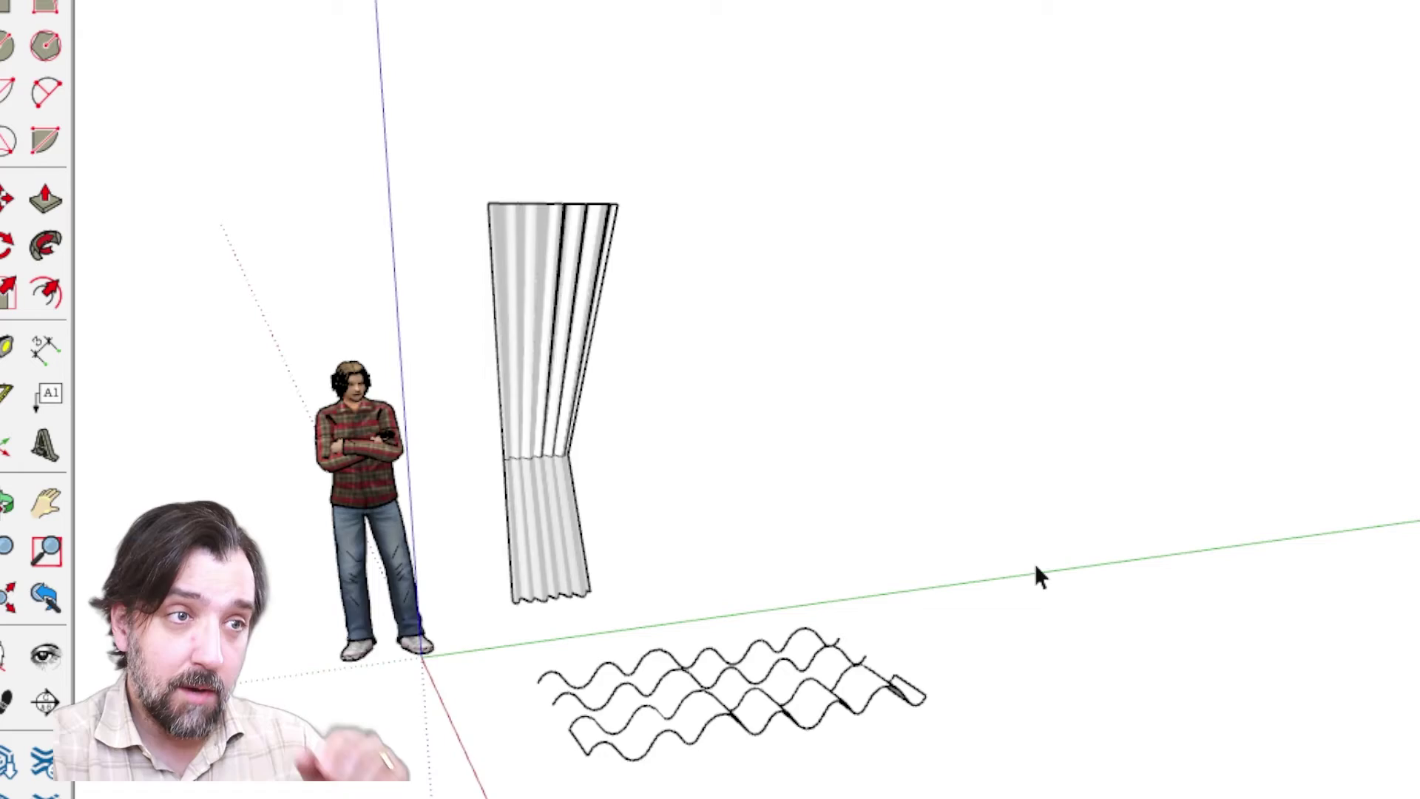
pyautogui.moveTo(1036, 564); pyautogui.dragTo(1099, 551, button='middle')
pyautogui.keyDown('shift'); pyautogui.moveTo(1170, 512); pyautogui.dragTo(1161, 557, button='middle'); pyautogui.keyUp('shift')
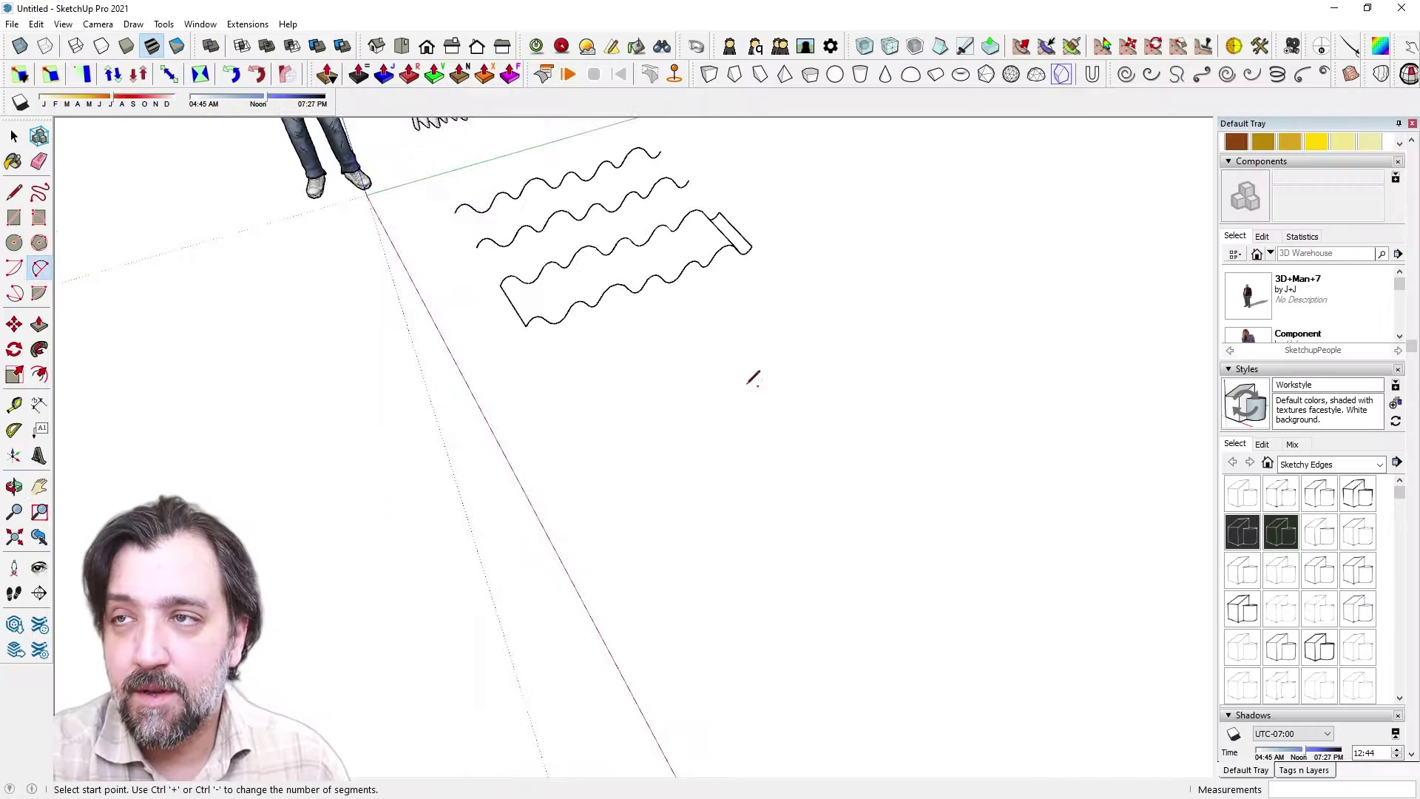
pyautogui.moveTo(749, 383); pyautogui.dragTo(699, 463, button='middle')
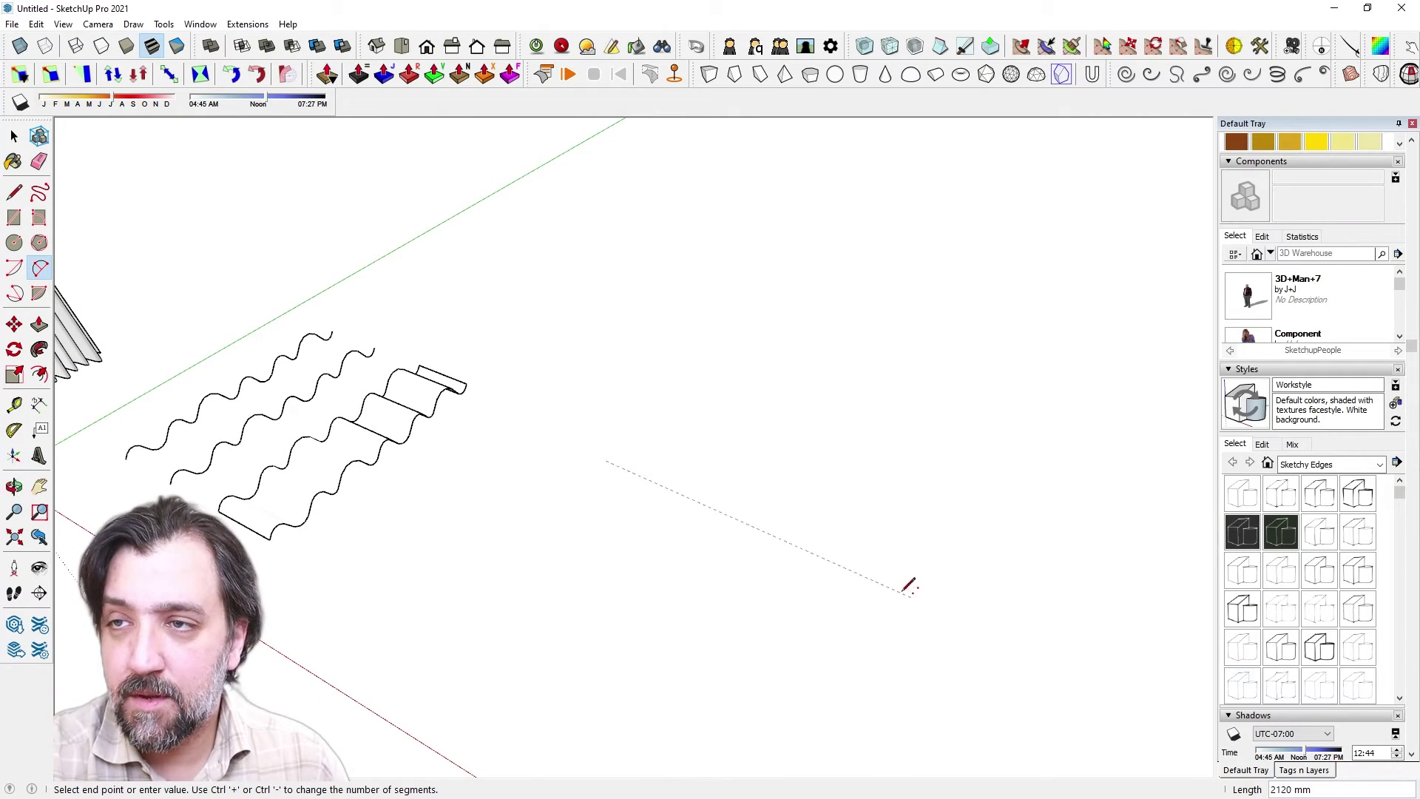
pyautogui.click(870, 564)
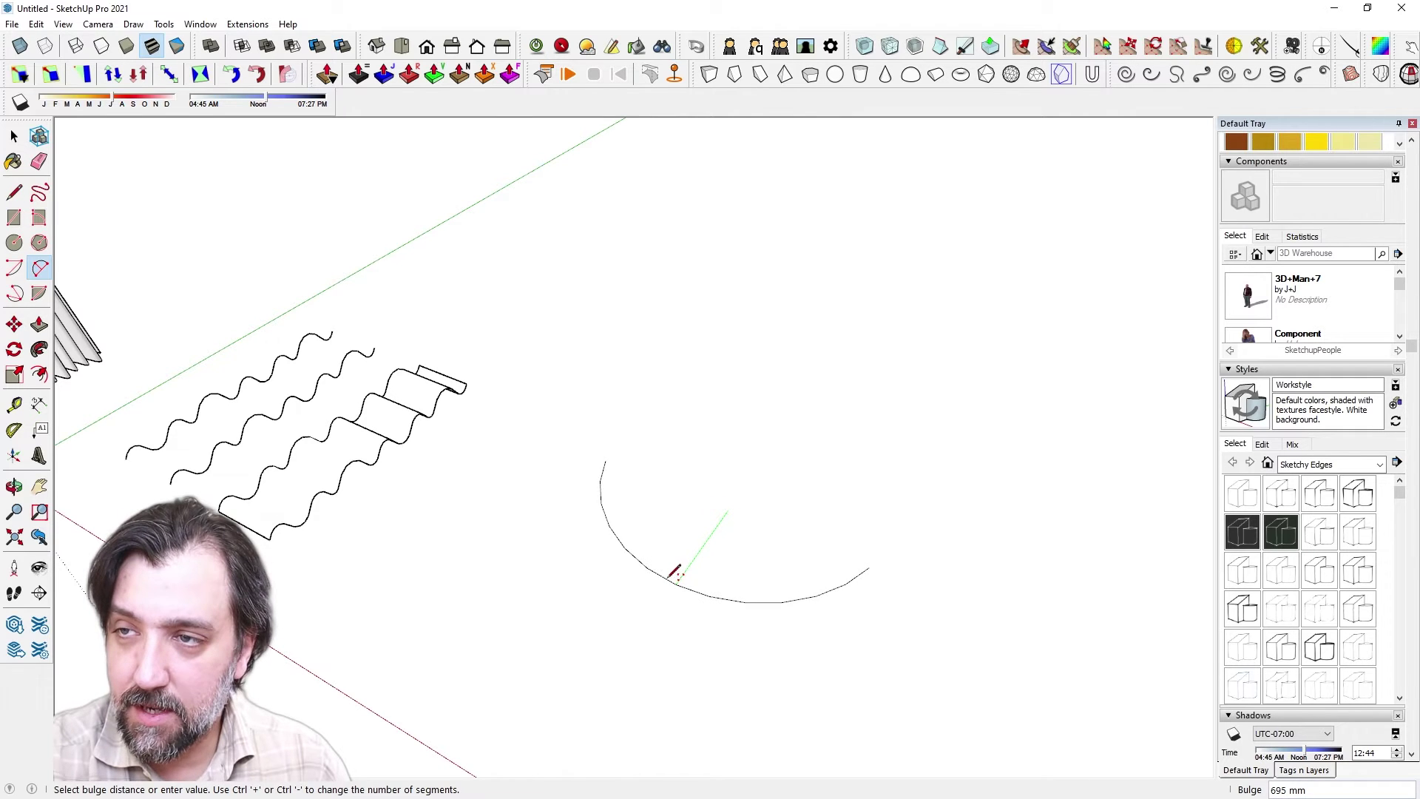
pyautogui.moveTo(687, 564)
pyautogui.mouseDown(button='middle')
pyautogui.moveTo(817, 703)
pyautogui.moveTo(806, 692)
pyautogui.mouseUp(button='middle')
# Draw three progressively flatter arcs between the first arc's end points, nested inside it to form crescent faces.
pyautogui.click(584, 517)
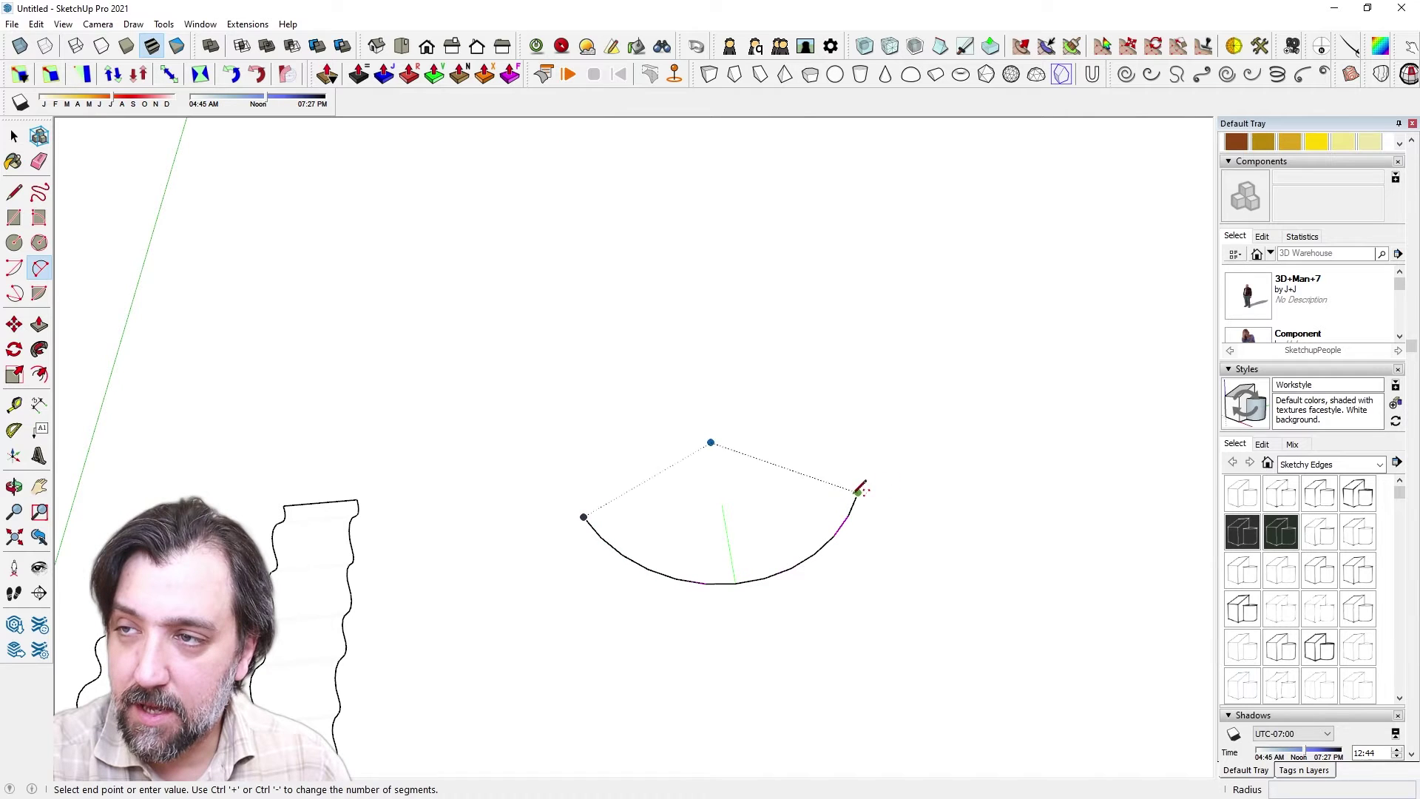
pyautogui.click(857, 491)
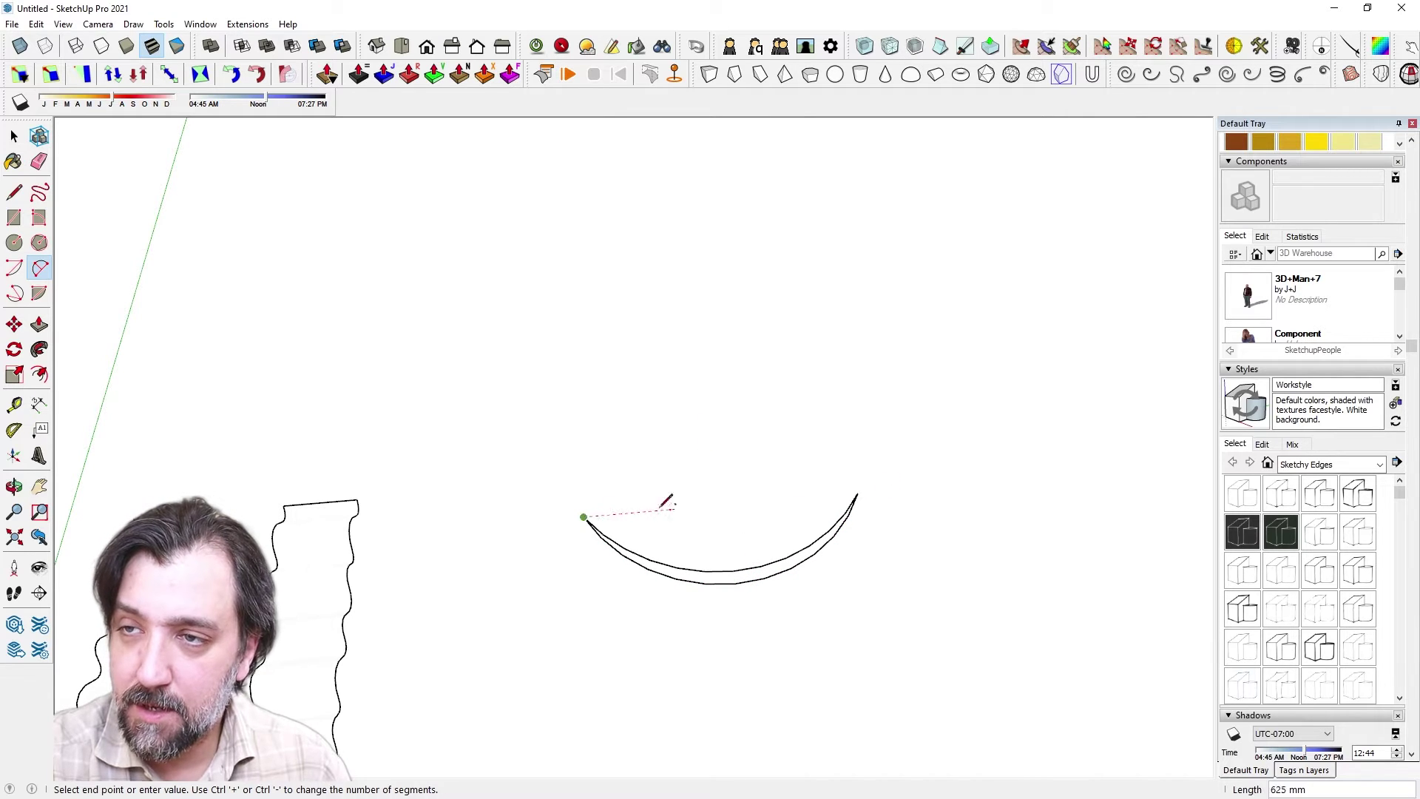
pyautogui.click(858, 492)
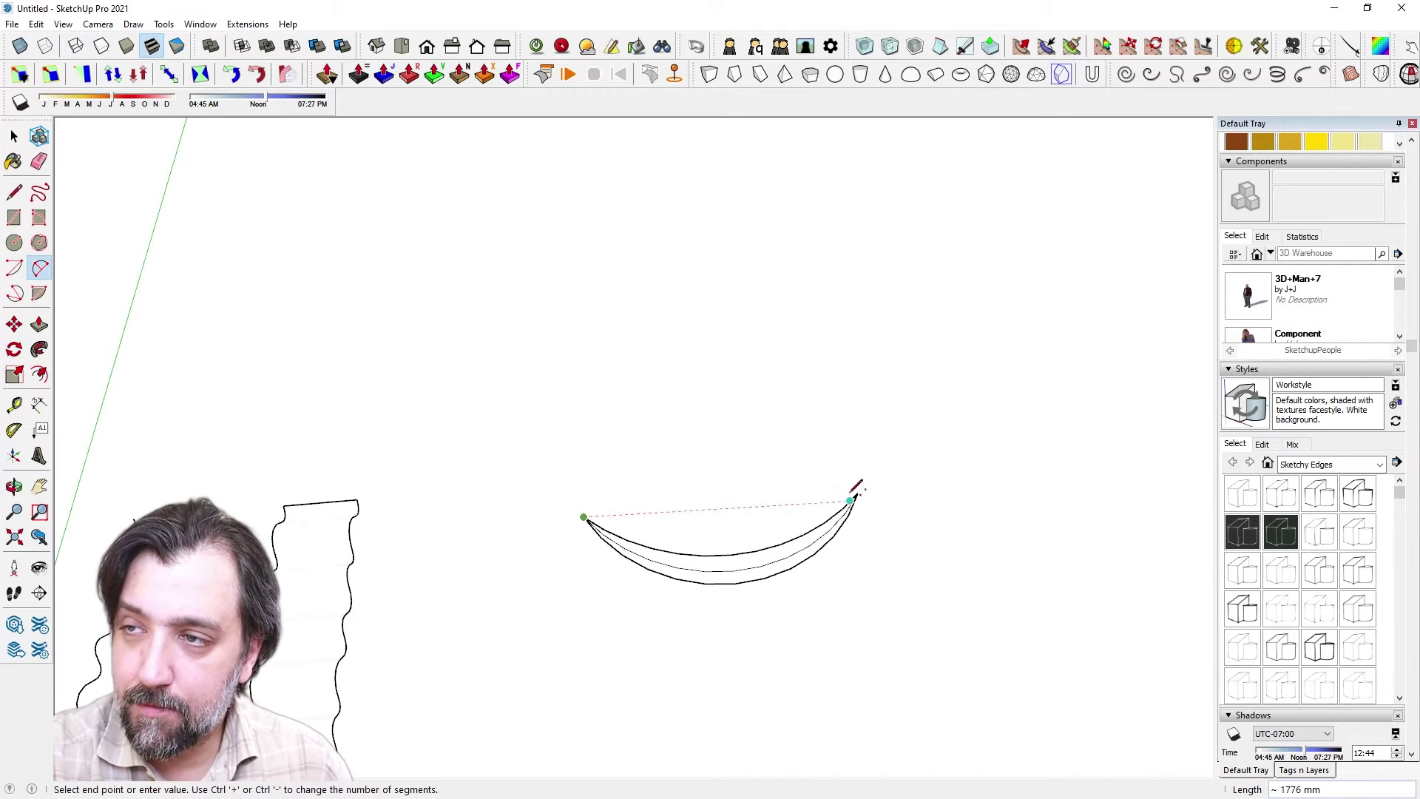
pyautogui.click(857, 491)
pyautogui.click(742, 536)
pyautogui.moveTo(719, 448); pyautogui.dragTo(133, 465, button='middle')
# Tilt the crescent face between the two middle arcs upward about the red axis, pivoting on the arcs' shared end point.
pyautogui.press('space')
pyautogui.click(523, 584)
pyautogui.moveTo(517, 565); pyautogui.dragTo(448, 442, button='middle')
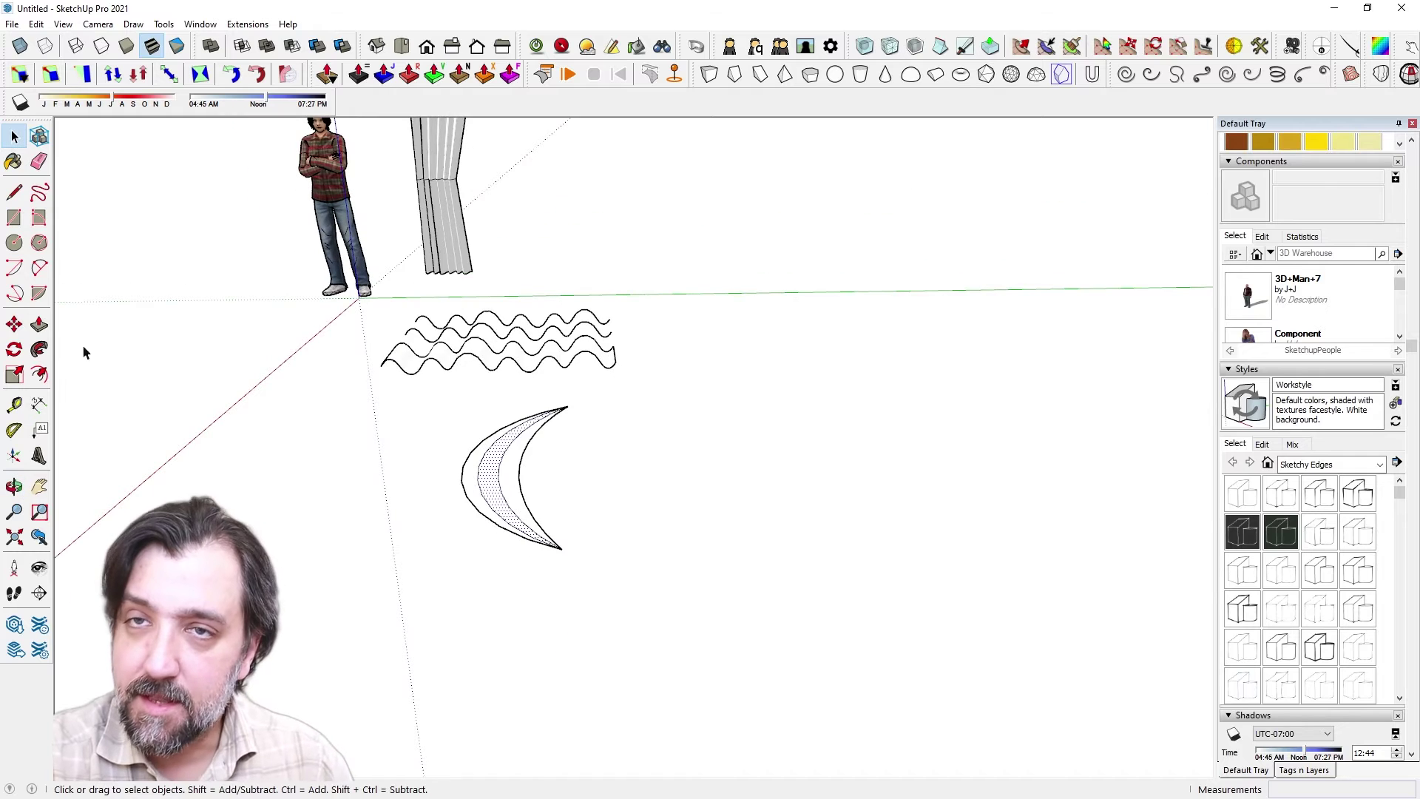
pyautogui.click(15, 349)
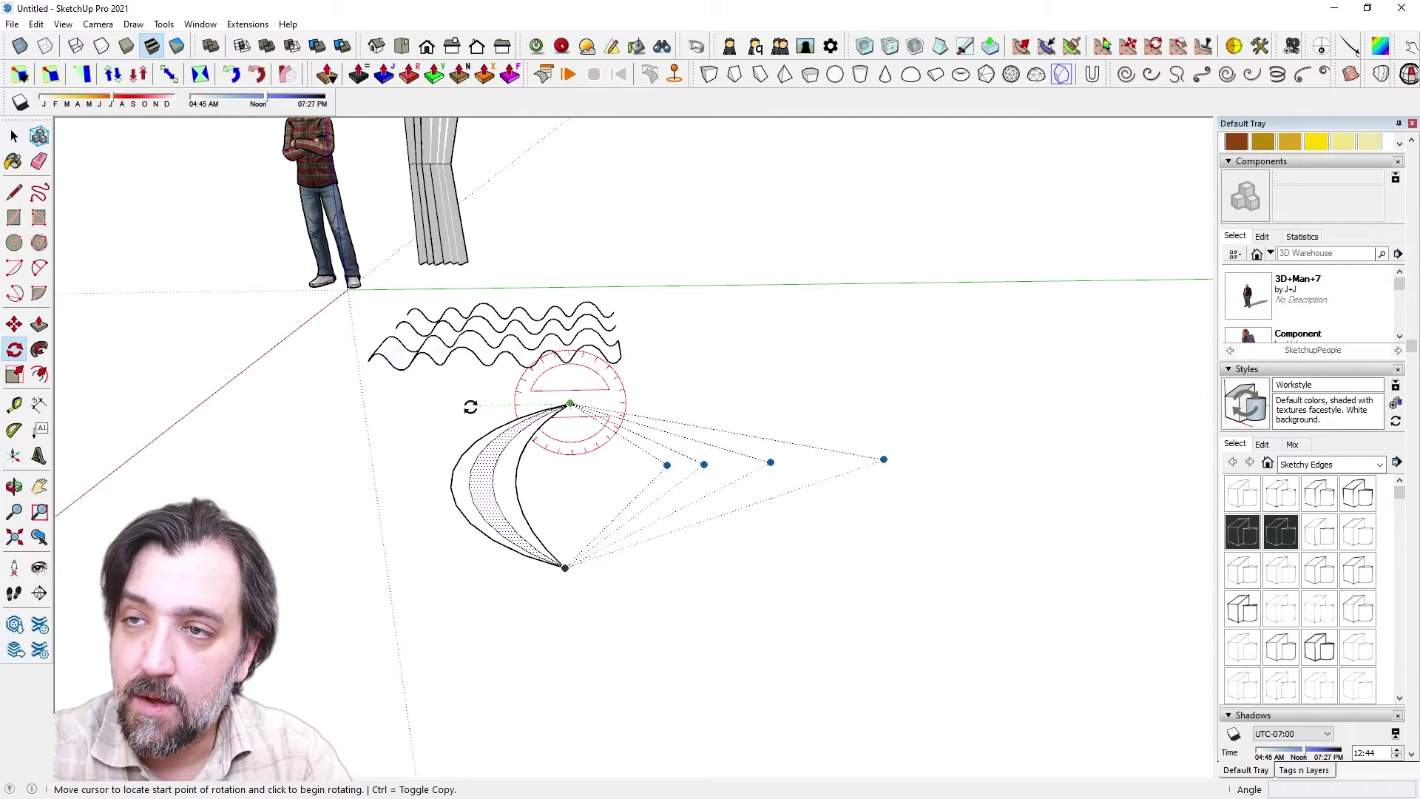
pyautogui.click(469, 406)
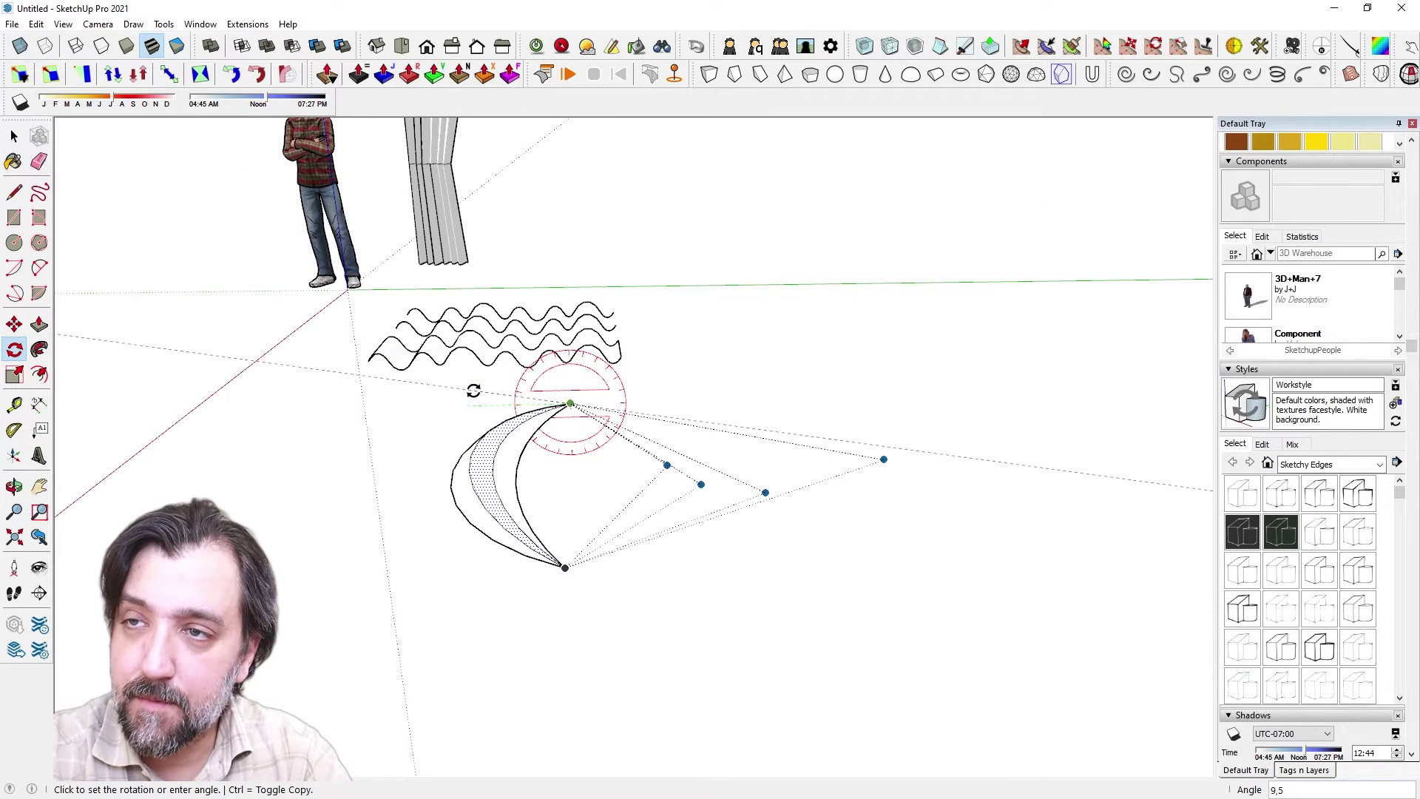
pyautogui.moveTo(473, 391); pyautogui.dragTo(634, 380, button='middle')
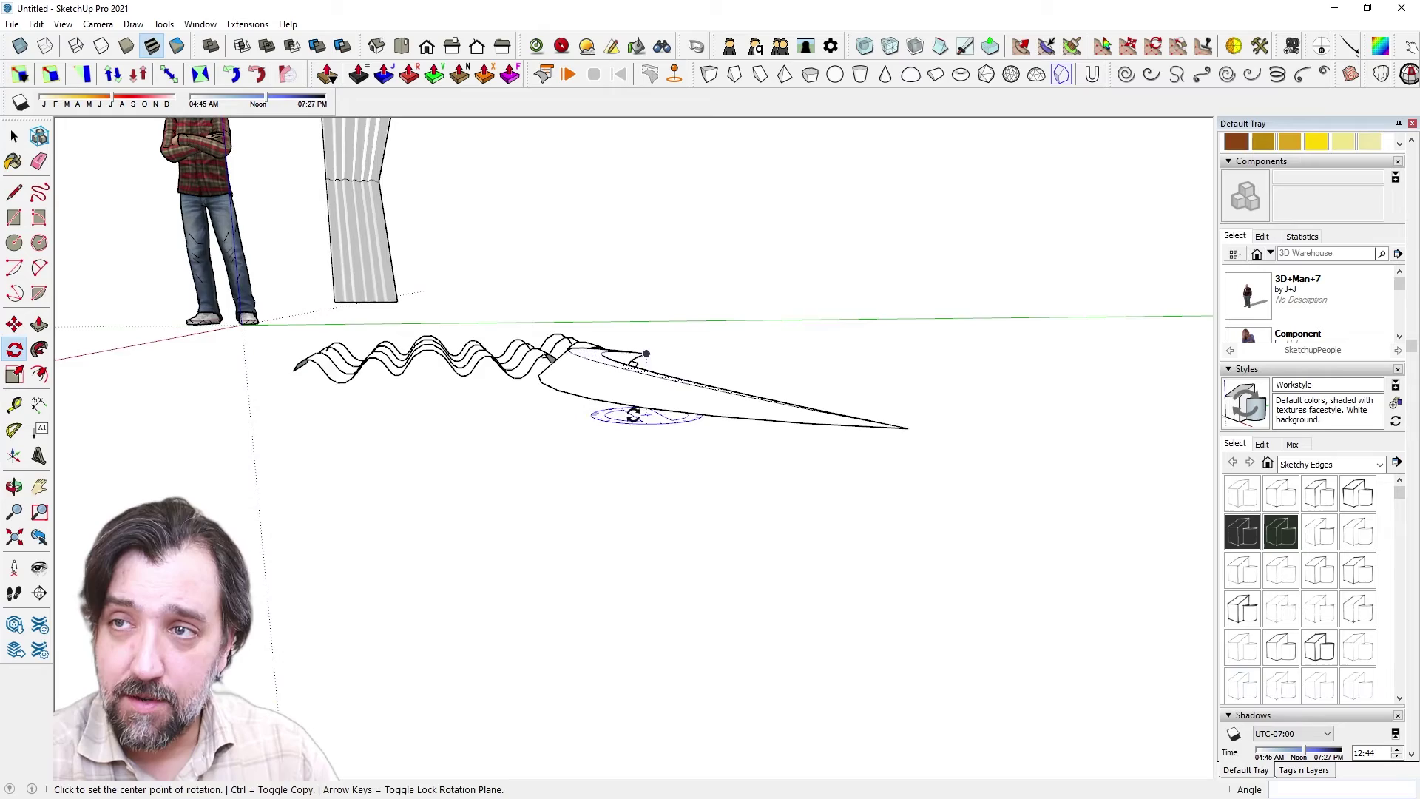
# Select the third arc from the outside and rotate it about 5.3° around the red axis at the arcs' end point.
pyautogui.moveTo(631, 412); pyautogui.dragTo(581, 533, button='middle')
pyautogui.press('space')
pyautogui.scroll(2, 542, 491)
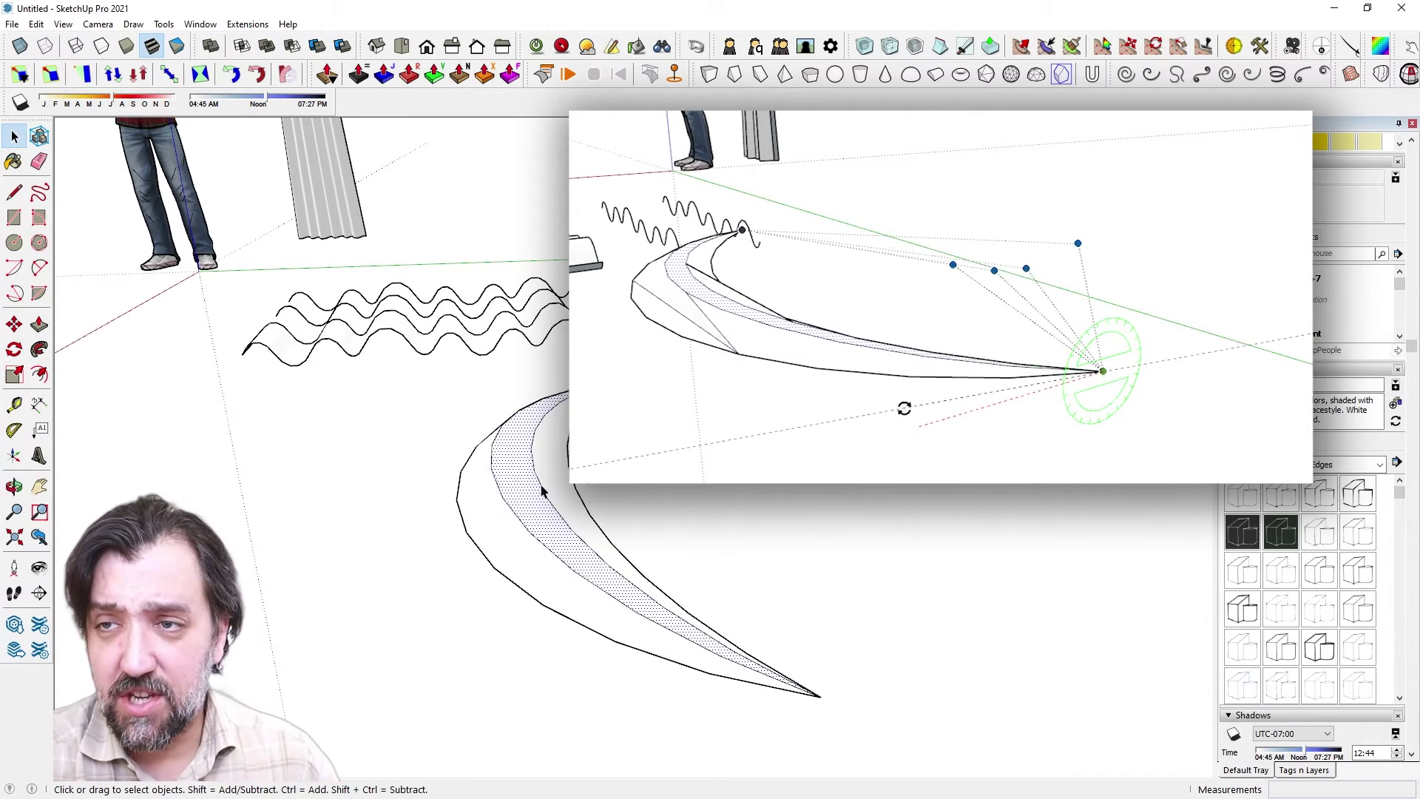
pyautogui.click(542, 481)
pyautogui.scroll(-3, 520, 475)
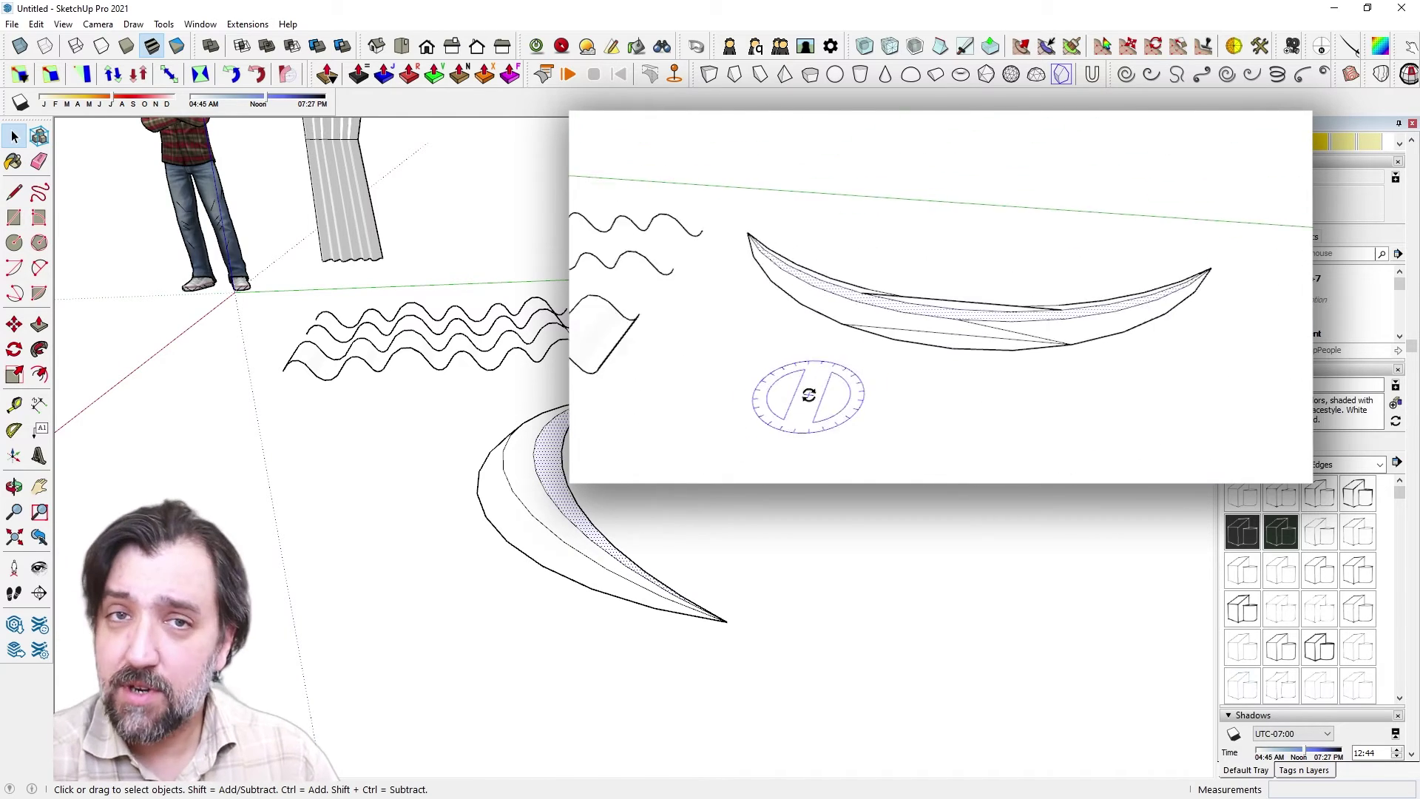
pyautogui.scroll(1, 664, 419)
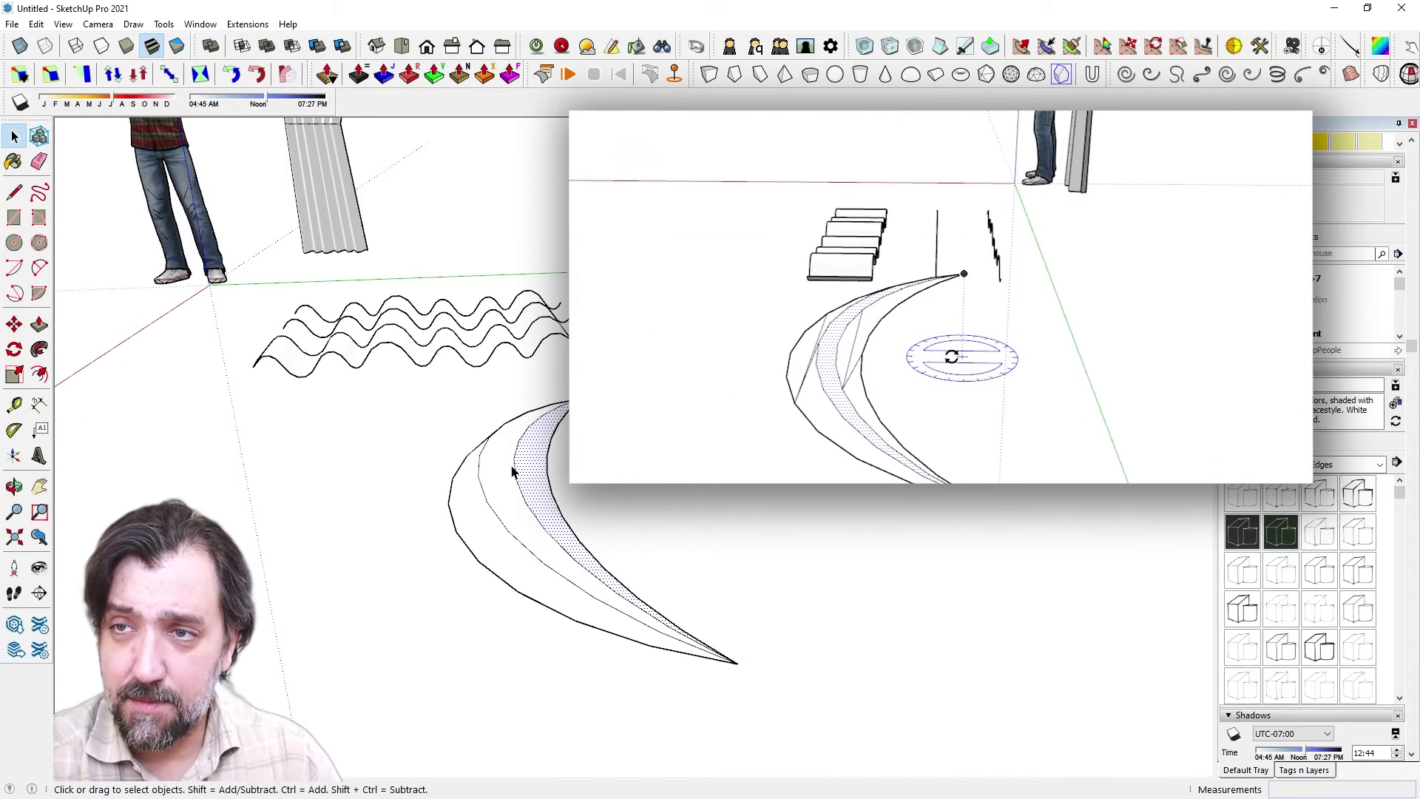
pyautogui.moveTo(540, 296); pyautogui.dragTo(449, 509, button='middle')
pyautogui.click(14, 350)
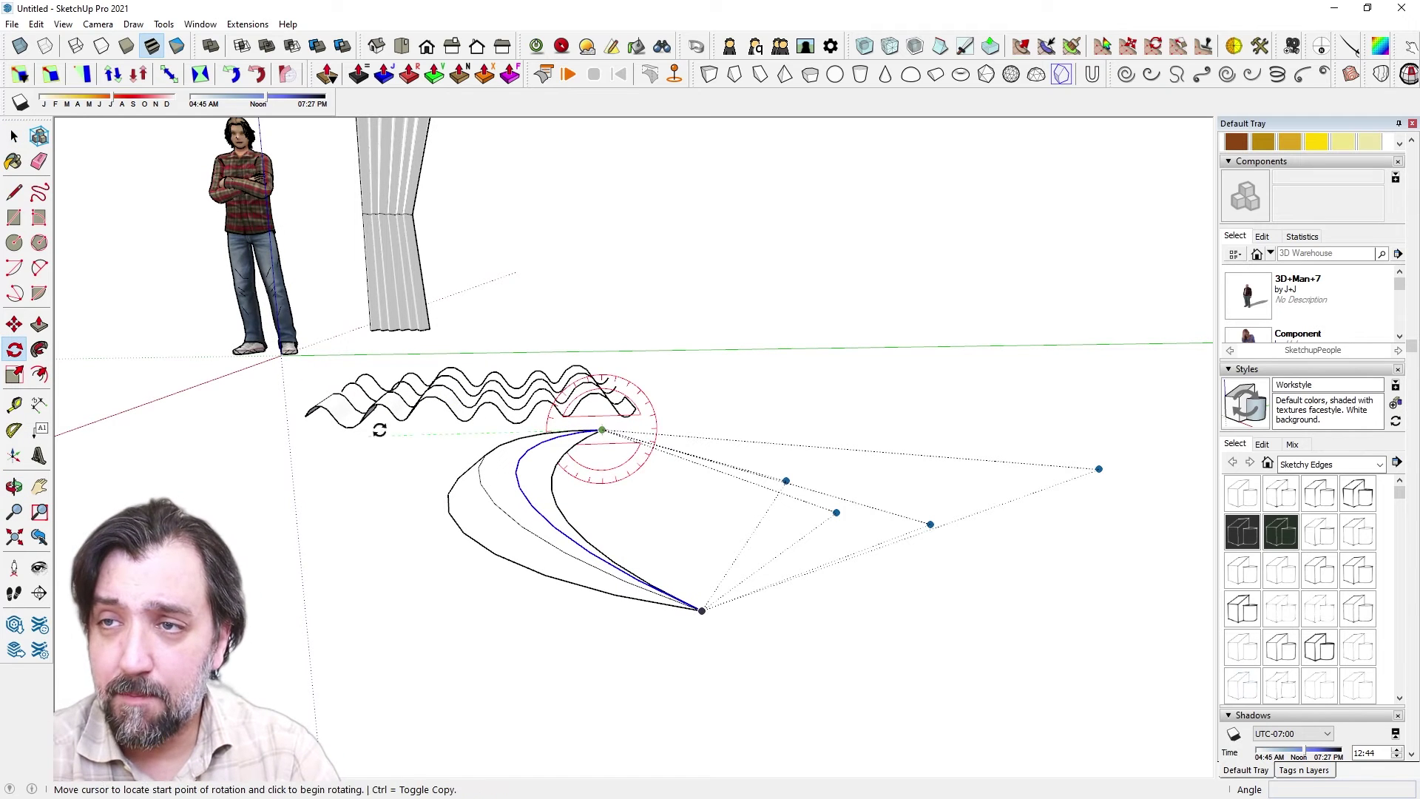
pyautogui.click(214, 407)
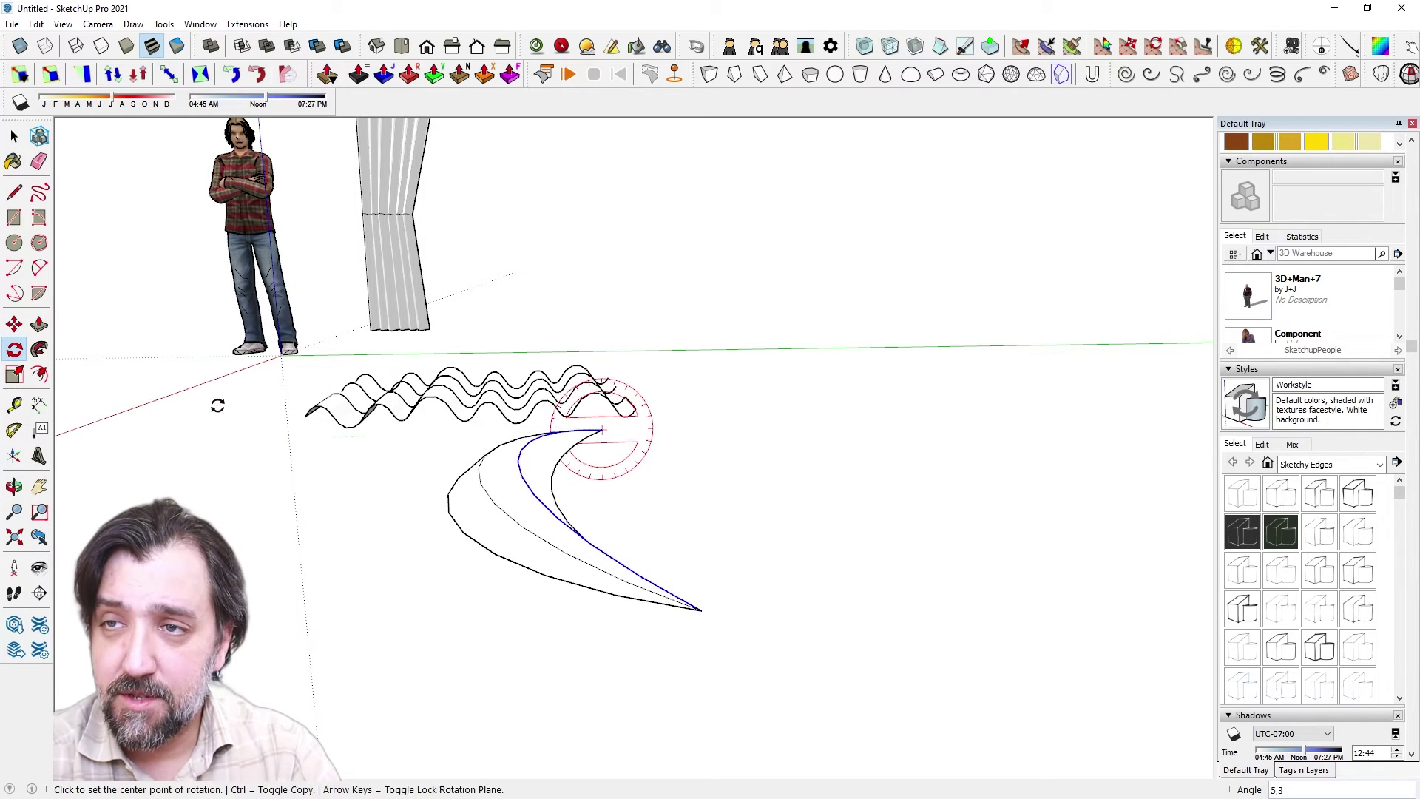
# Rotate the same arc another 2.3° or so around the red axis from the shared end point.
pyautogui.moveTo(215, 406); pyautogui.dragTo(229, 370, button='middle')
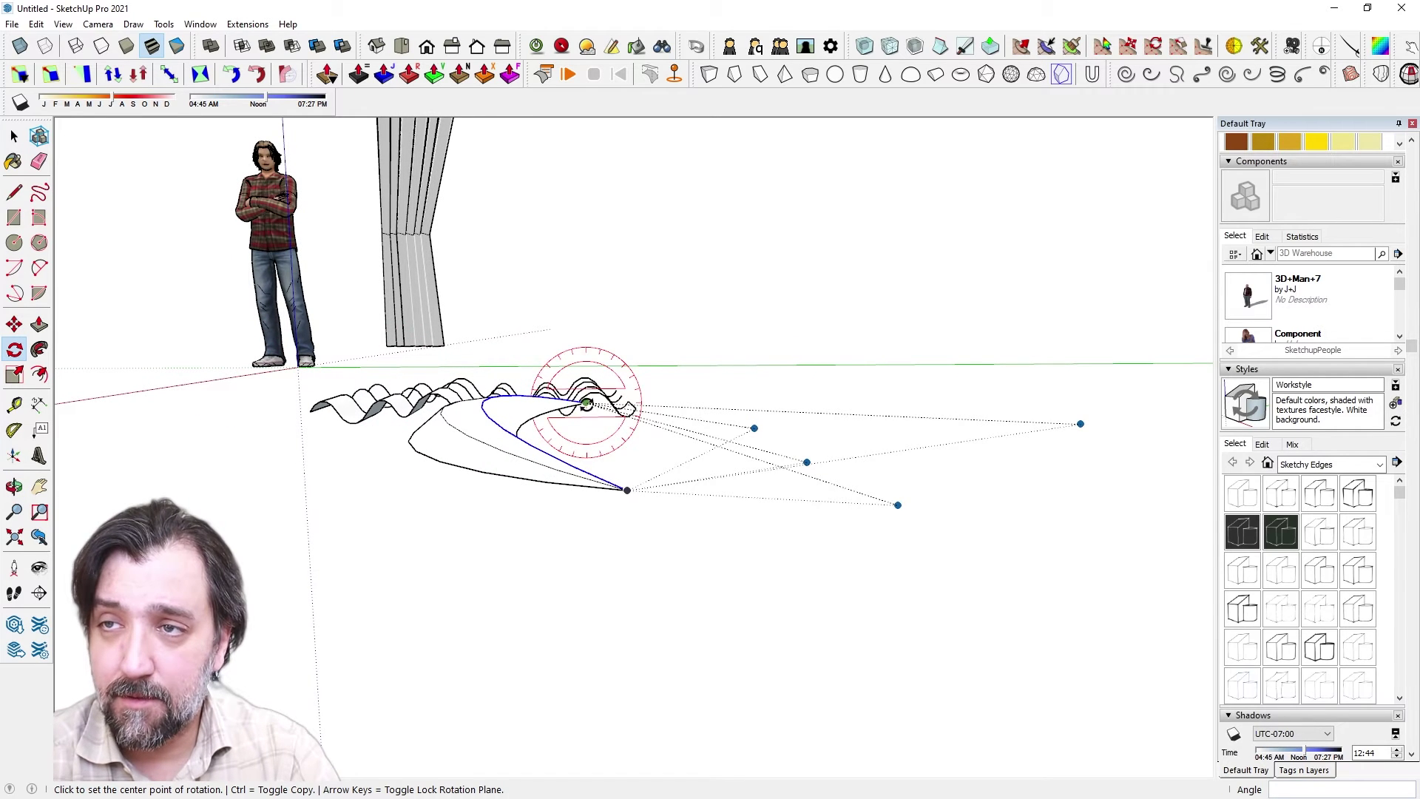
pyautogui.click(585, 403)
pyautogui.click(208, 403)
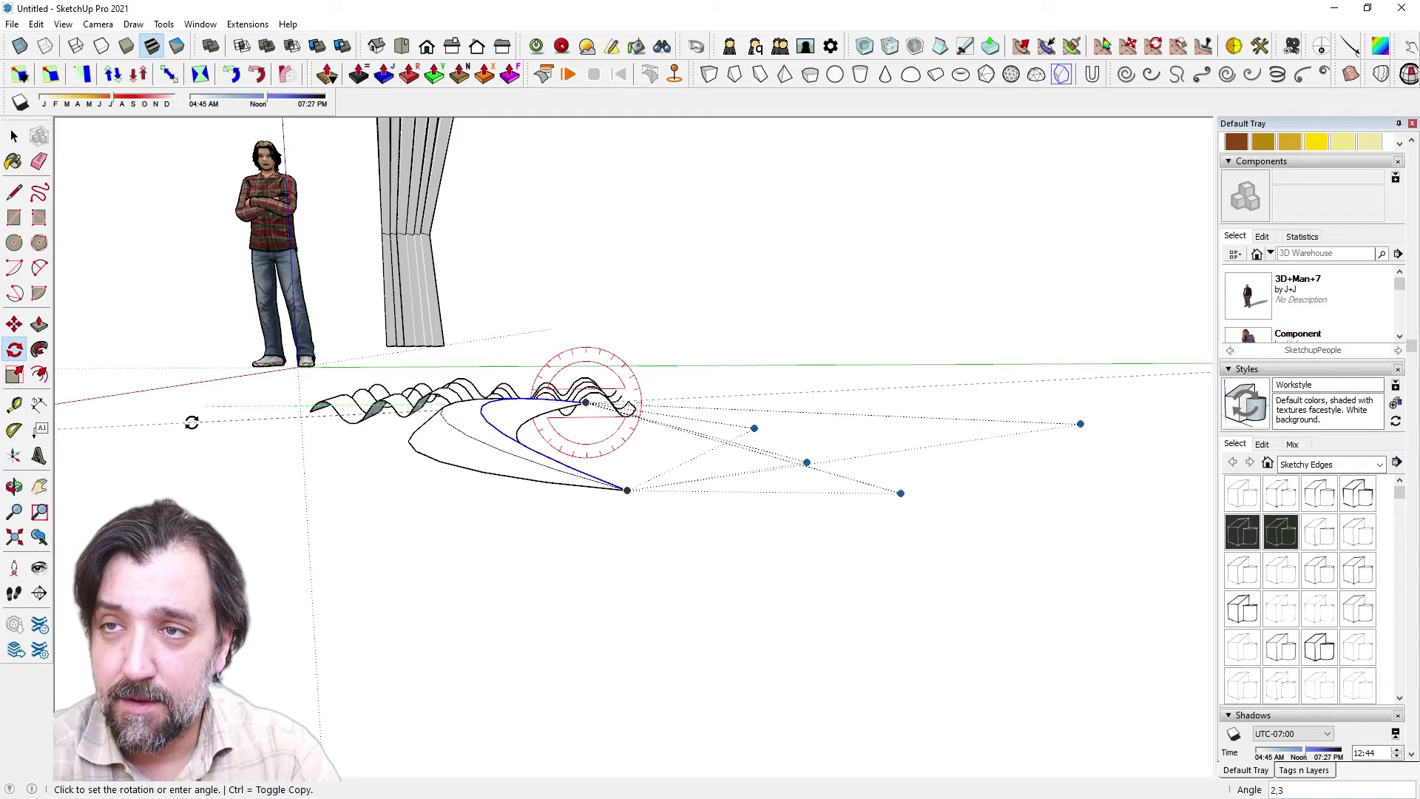
pyautogui.click(192, 422)
pyautogui.moveTo(218, 418)
pyautogui.mouseDown(button='middle')
pyautogui.moveTo(858, 646)
pyautogui.moveTo(1071, 574)
pyautogui.moveTo(642, 470)
pyautogui.moveTo(304, 605)
pyautogui.mouseUp(button='middle')
# Select the whole crescent shape and turn it into a group.
pyautogui.press('space')
pyautogui.keyDown('shift'); pyautogui.moveTo(459, 641); pyautogui.dragTo(231, 363, button='middle'); pyautogui.keyUp('shift')
pyautogui.click(349, 548)
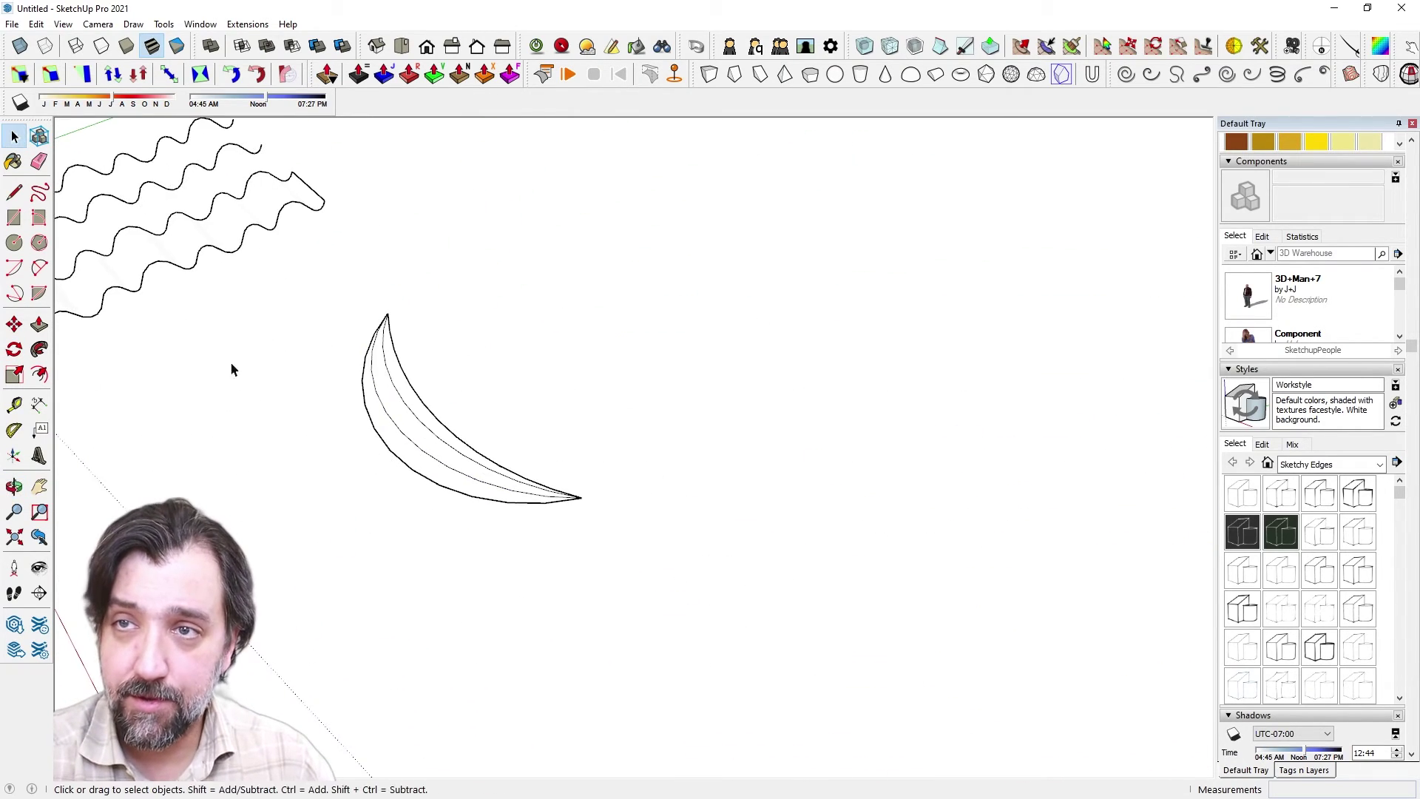
pyautogui.moveTo(222, 306); pyautogui.dragTo(666, 656)
pyautogui.moveTo(665, 656); pyautogui.dragTo(444, 621, button='middle')
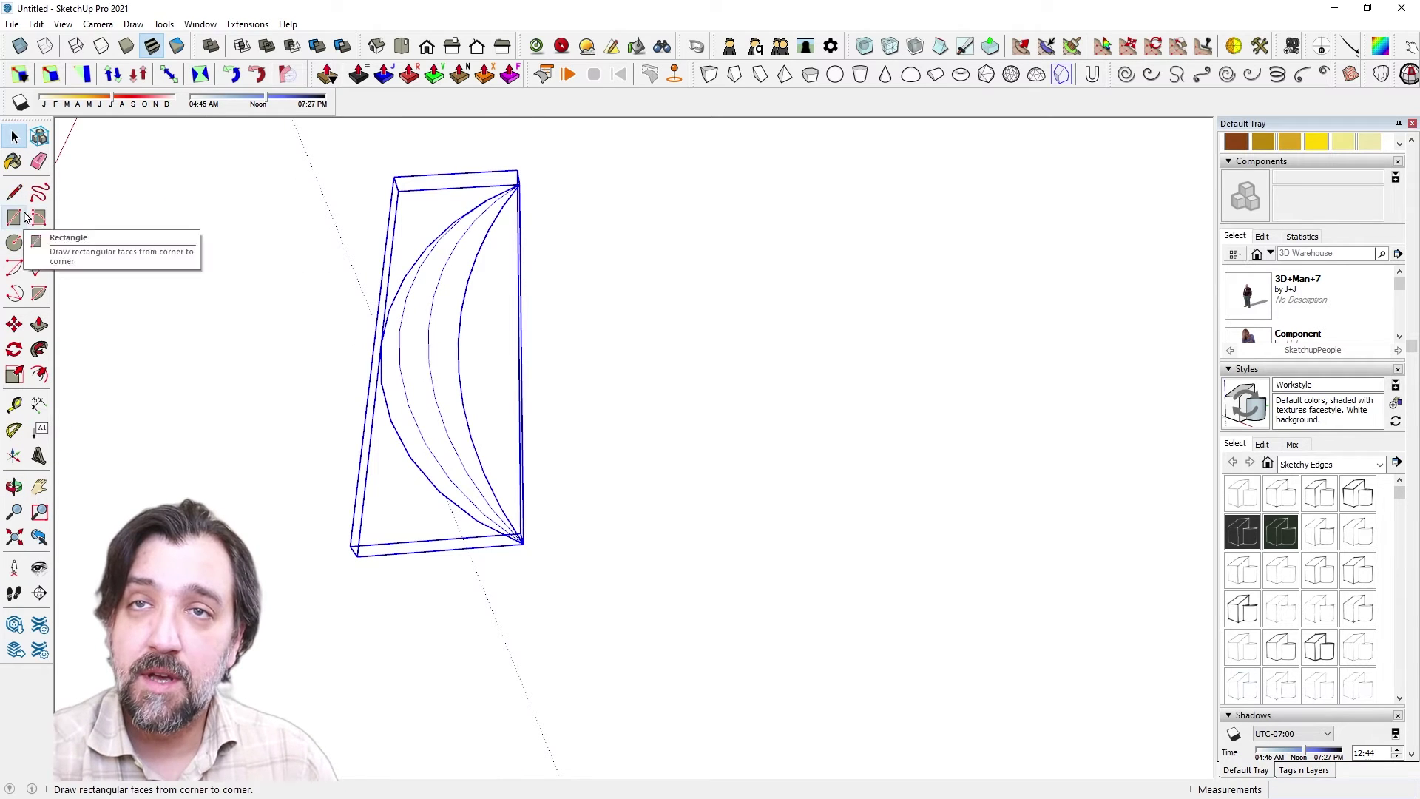
# Draw a two-point arc between the grouped crescent's tips with a bulge of 250 mm.
pyautogui.click(39, 267)
pyautogui.scroll(1, 454, 215)
pyautogui.click(526, 180)
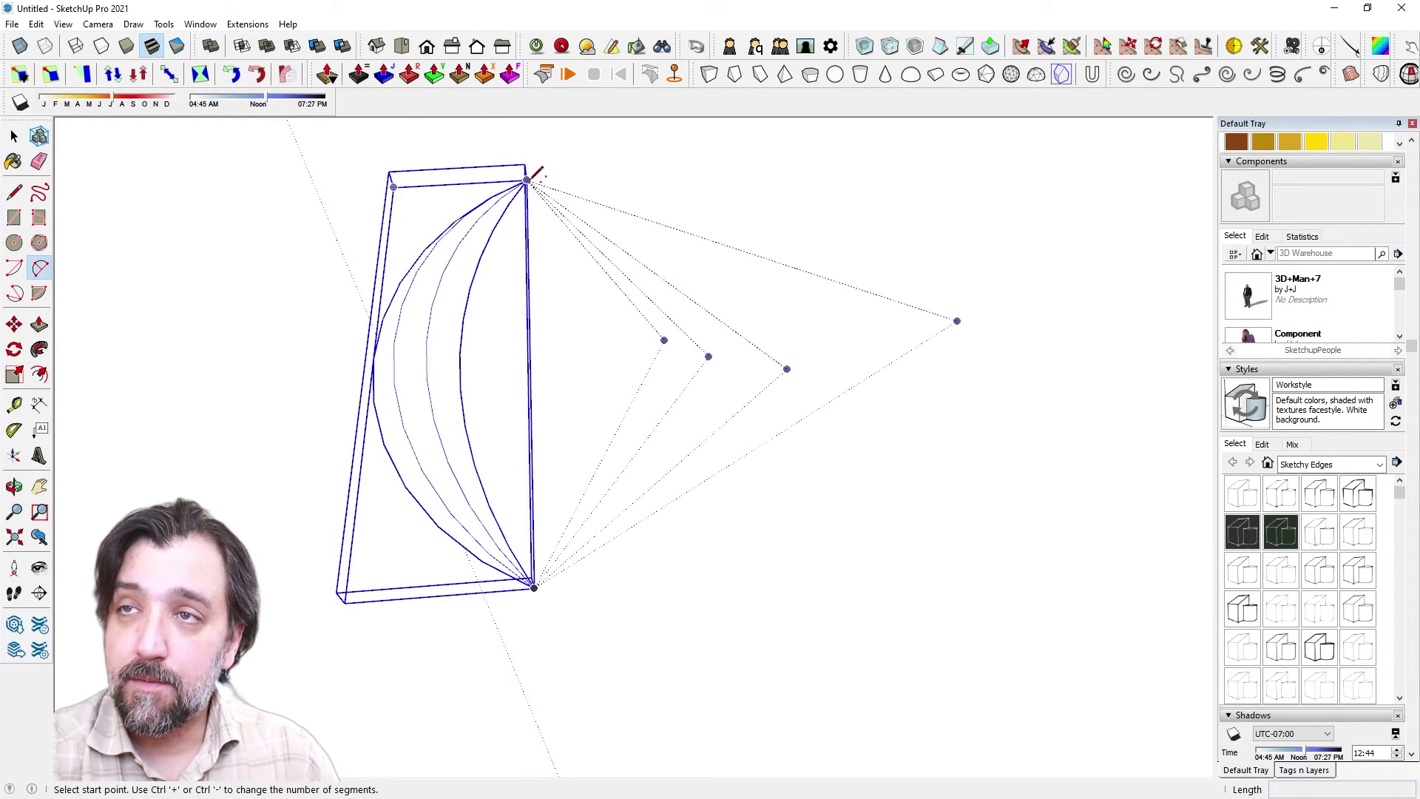
pyautogui.click(534, 586)
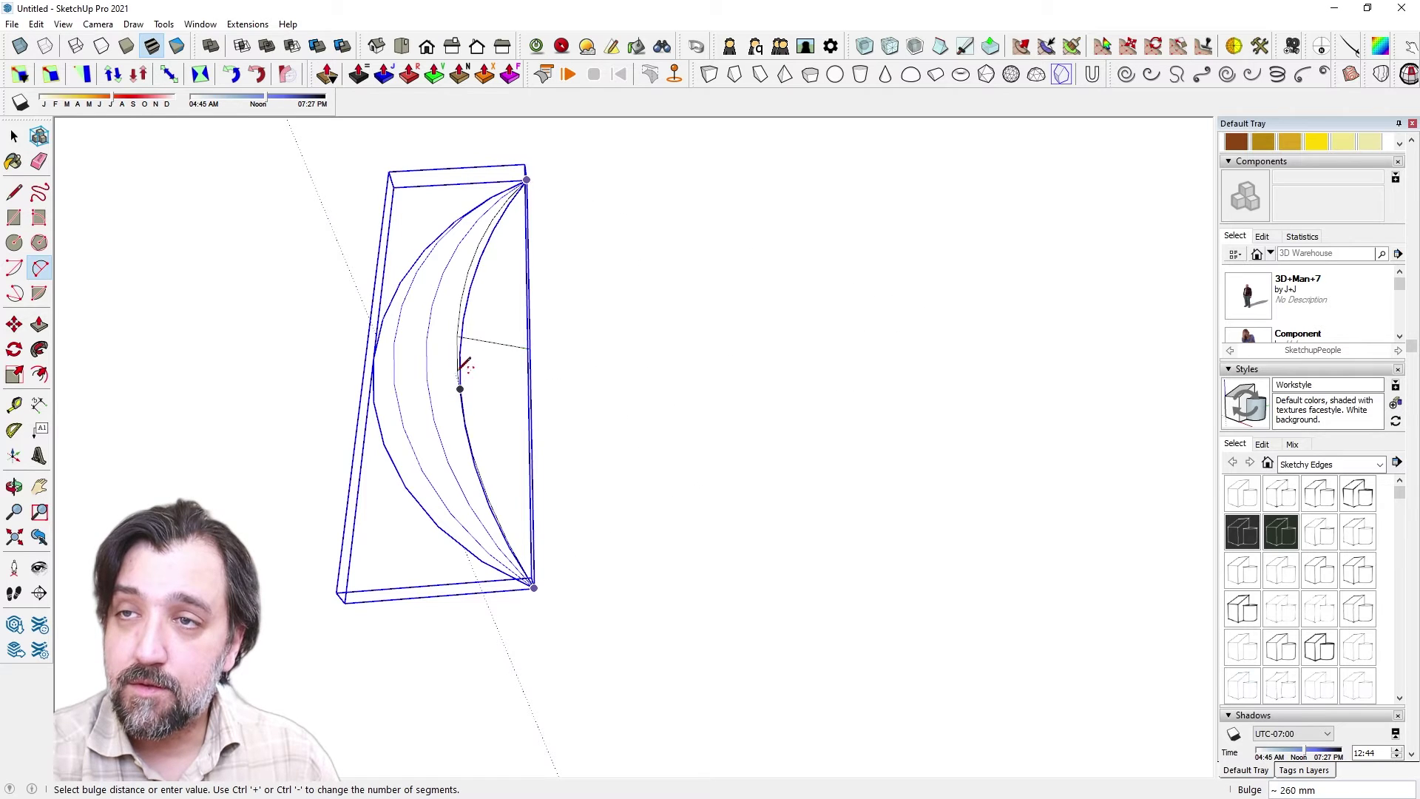
pyautogui.write('250')
pyautogui.press('Return')
# Draw a second arc between the crescent's tips with a bulge of about 185 mm.
pyautogui.click(527, 179)
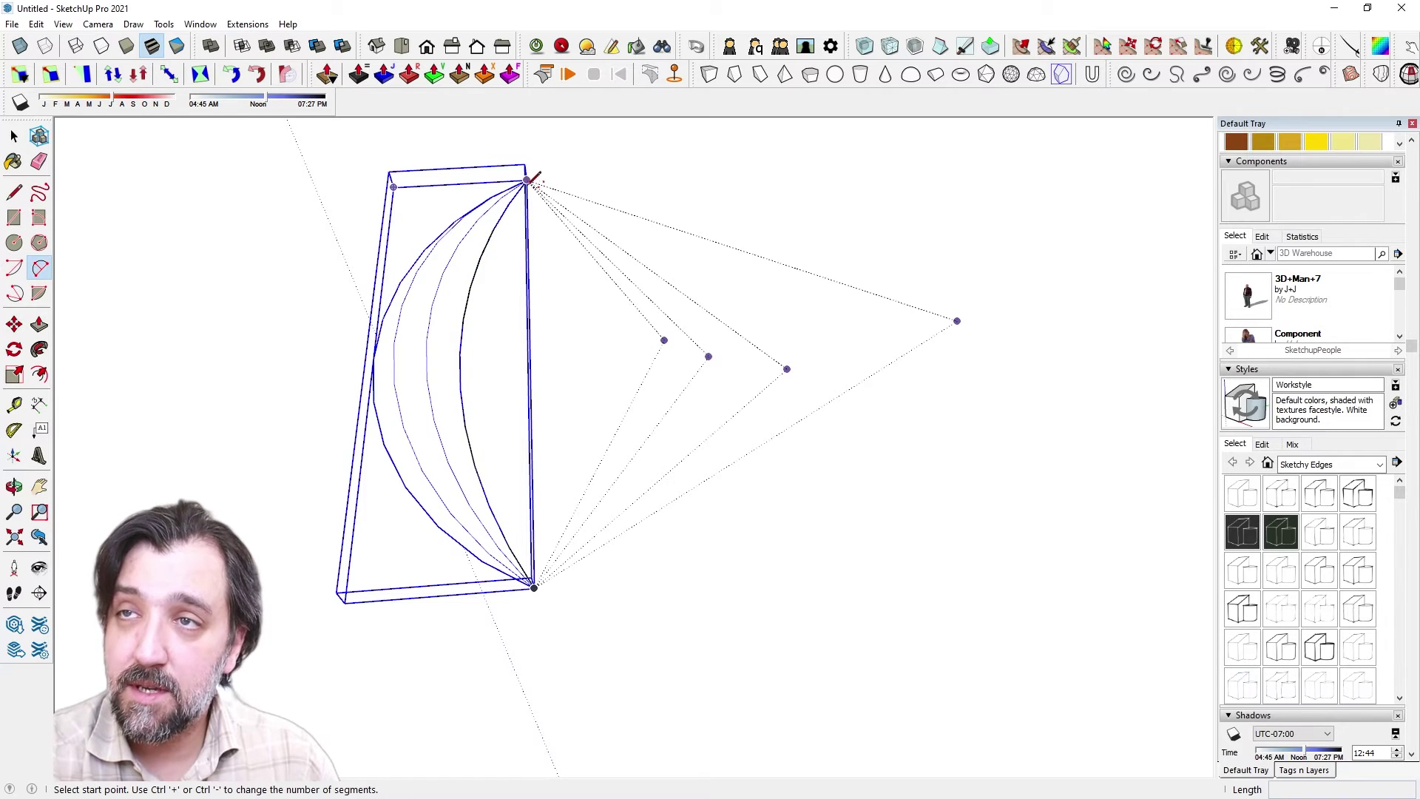
pyautogui.click(534, 587)
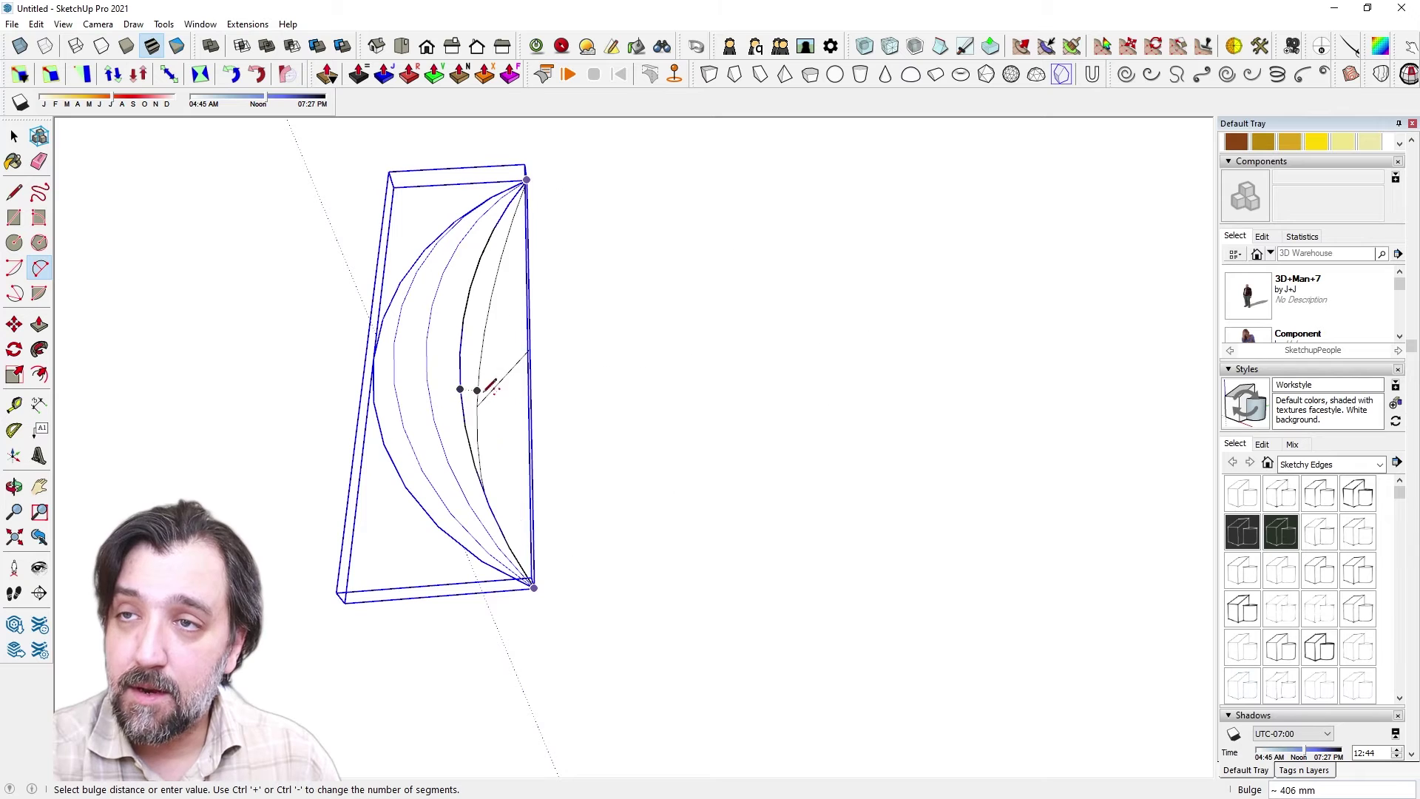
pyautogui.scroll(2, 498, 341)
pyautogui.click(485, 327)
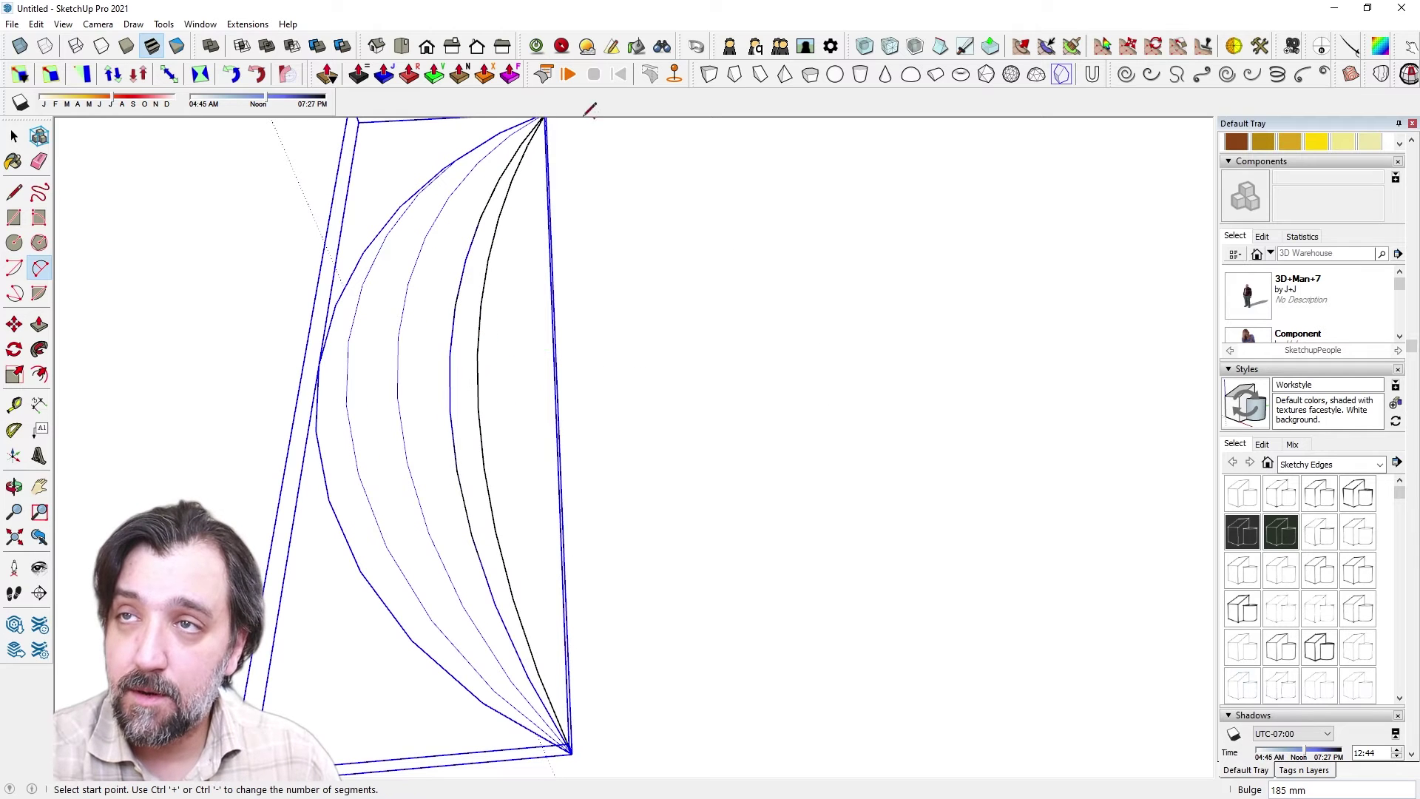
# Draw a third, shallower two-point arc between the grouped crescent's tips.
pyautogui.scroll(-3, 548, 576)
pyautogui.click(556, 546)
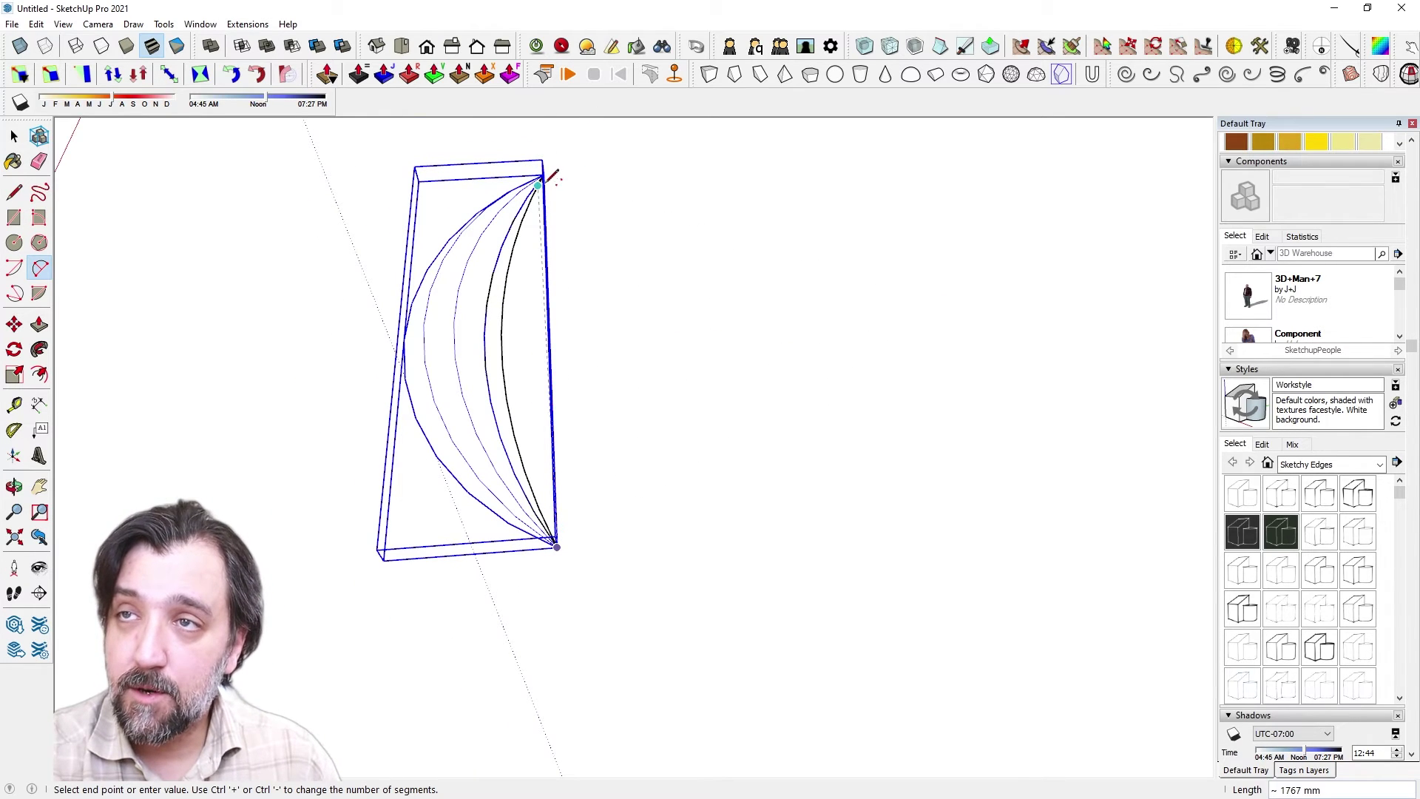
pyautogui.click(538, 185)
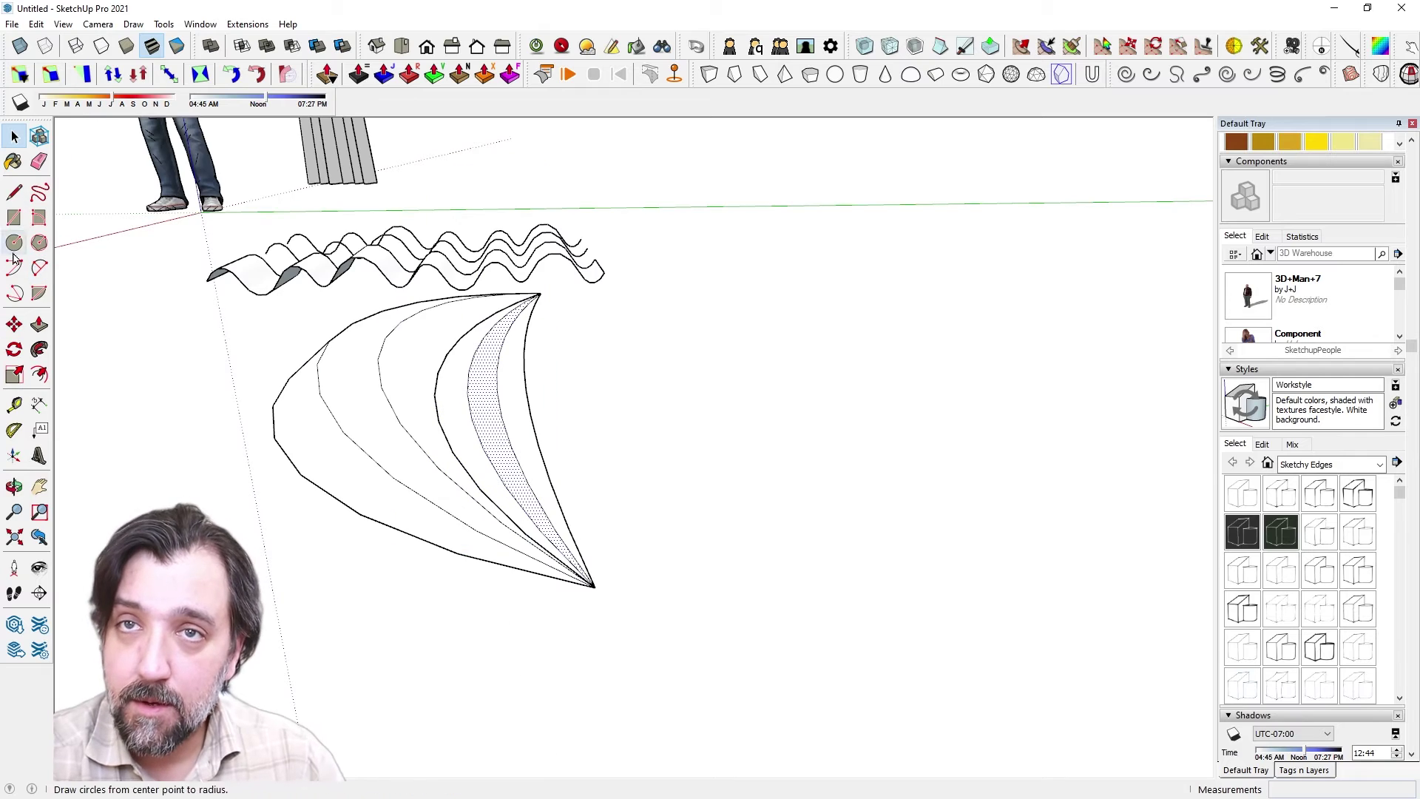
# Rotate the narrow face between the two shallower arcs around the red axis from the crescent's upper tip.
pyautogui.click(17, 353)
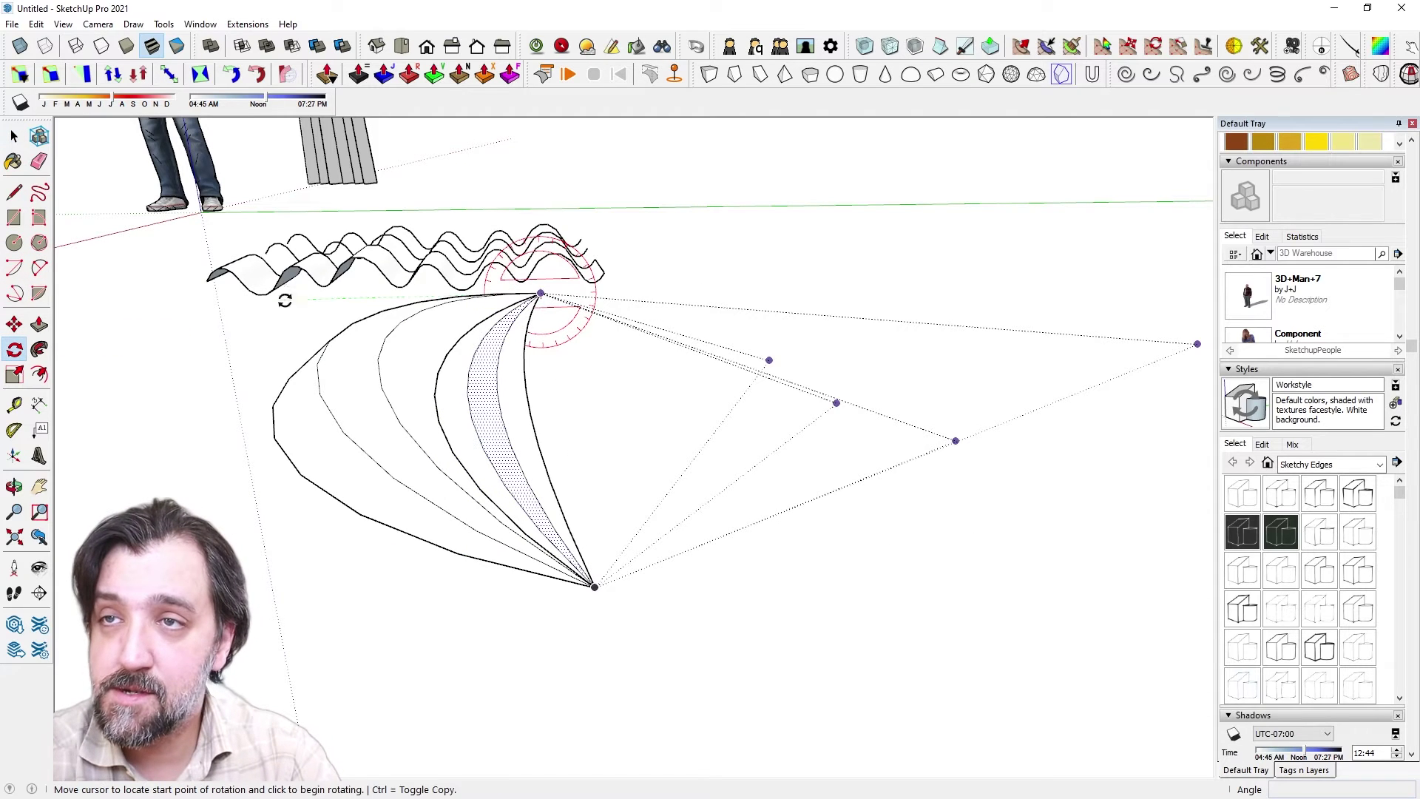
pyautogui.moveTo(191, 258); pyautogui.dragTo(222, 236, button='middle')
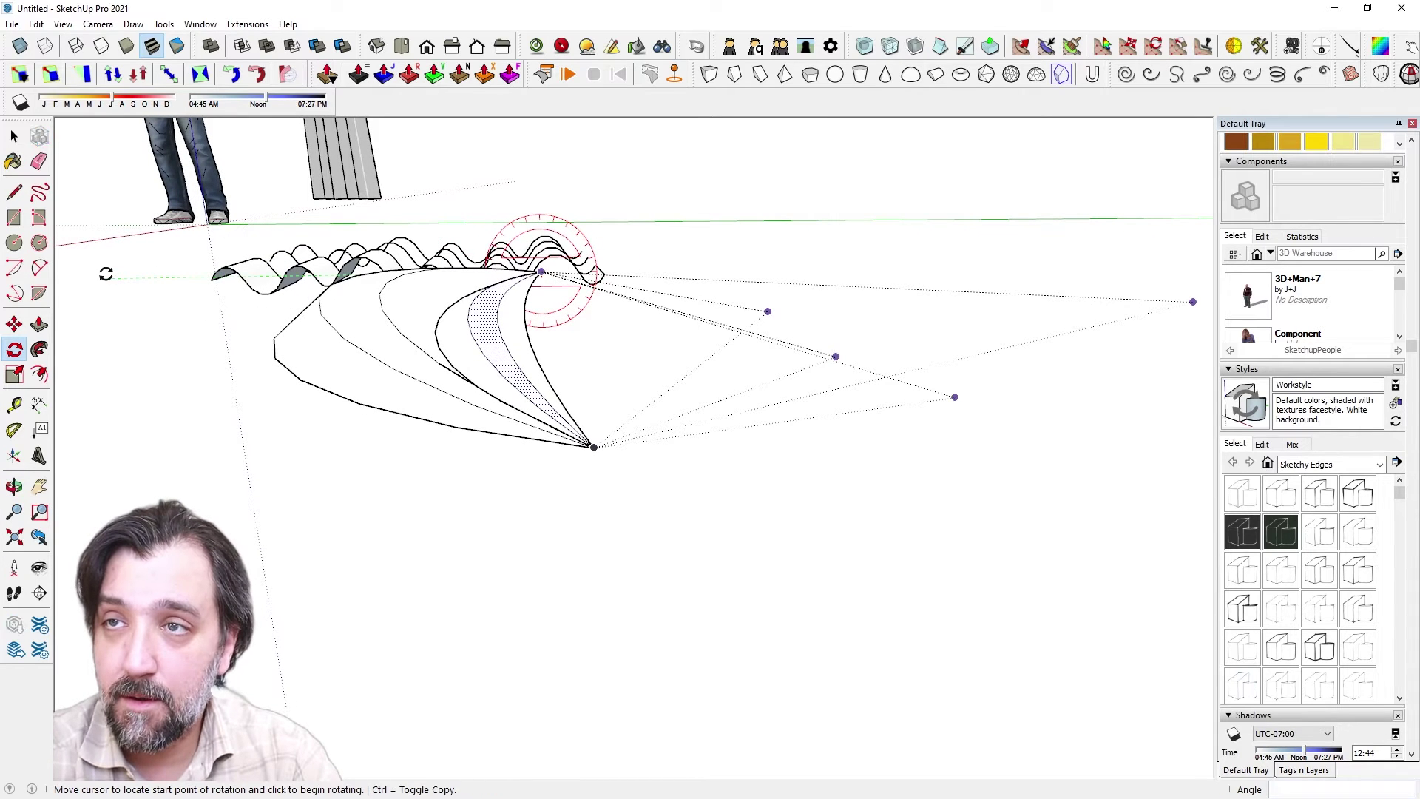
pyautogui.click(125, 252)
pyautogui.moveTo(600, 373); pyautogui.dragTo(562, 345, button='middle')
pyautogui.press('space')
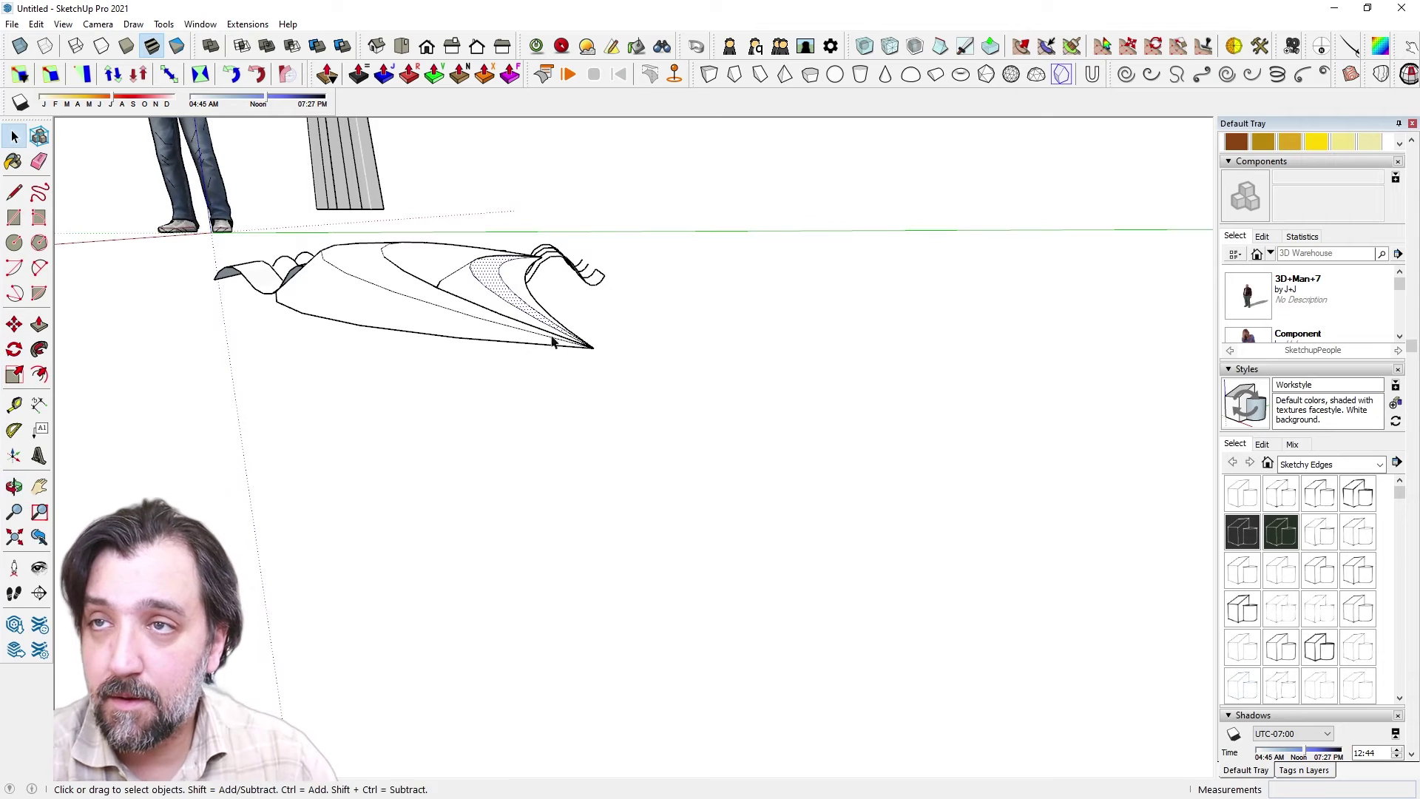
# Rotate the arc on the inner edge of that face around the red axis from the same tip.
pyautogui.click(14, 349)
pyautogui.moveTo(584, 256); pyautogui.dragTo(541, 305, button='middle')
pyautogui.click(540, 303)
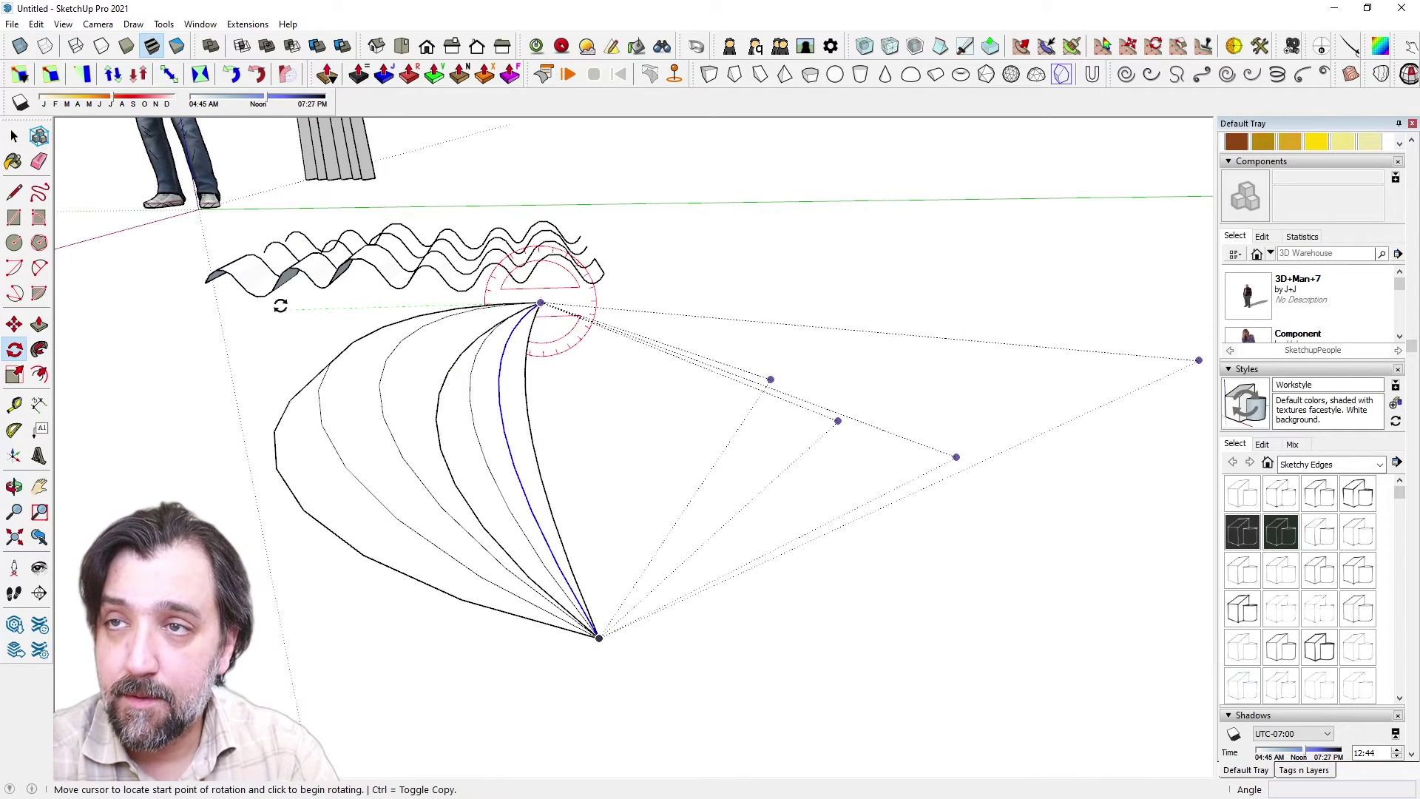
pyautogui.click(280, 305)
pyautogui.click(96, 274)
pyautogui.moveTo(296, 296); pyautogui.dragTo(510, 384, button='middle')
pyautogui.scroll(-2, 355, 325)
pyautogui.press('space')
pyautogui.click(532, 437)
pyautogui.press('a')
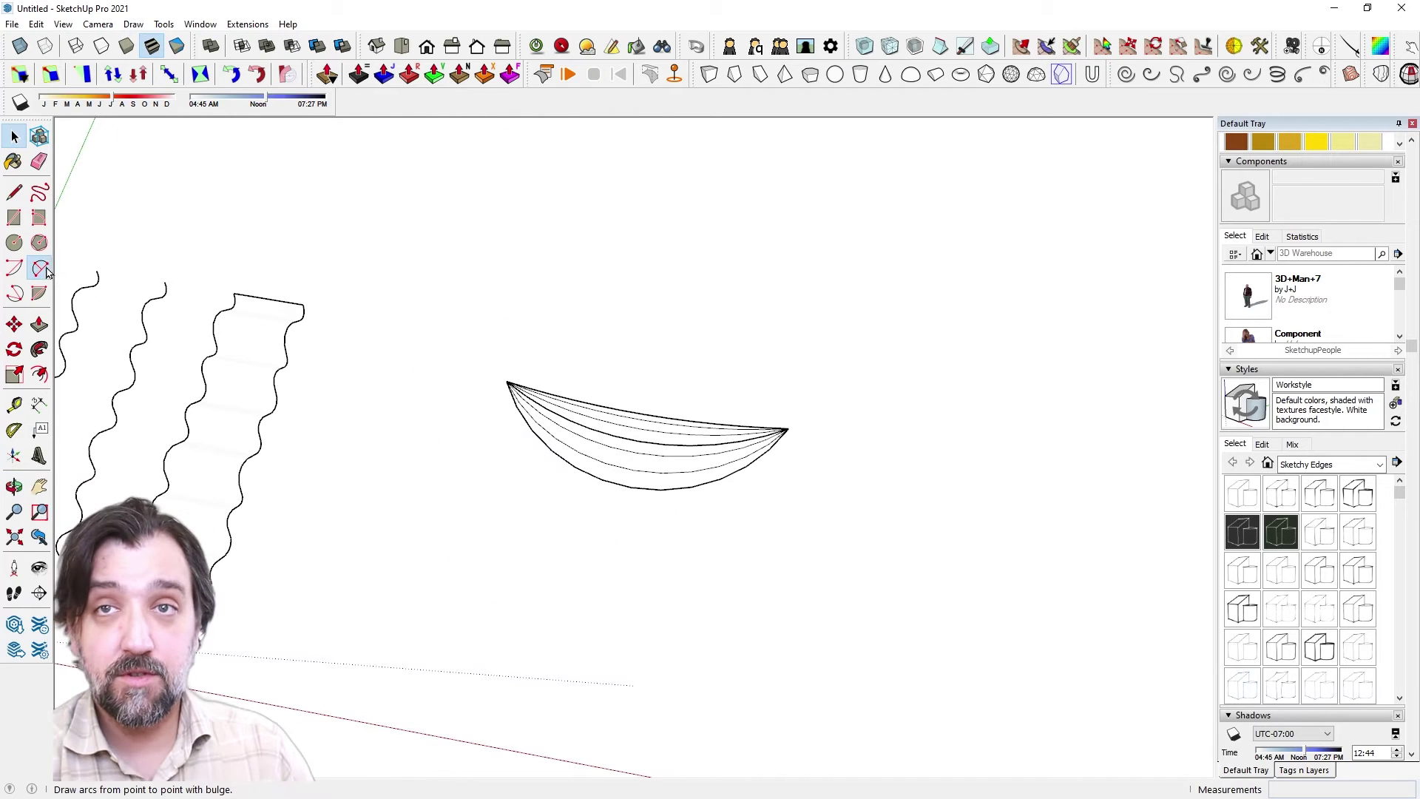
pyautogui.click(508, 380)
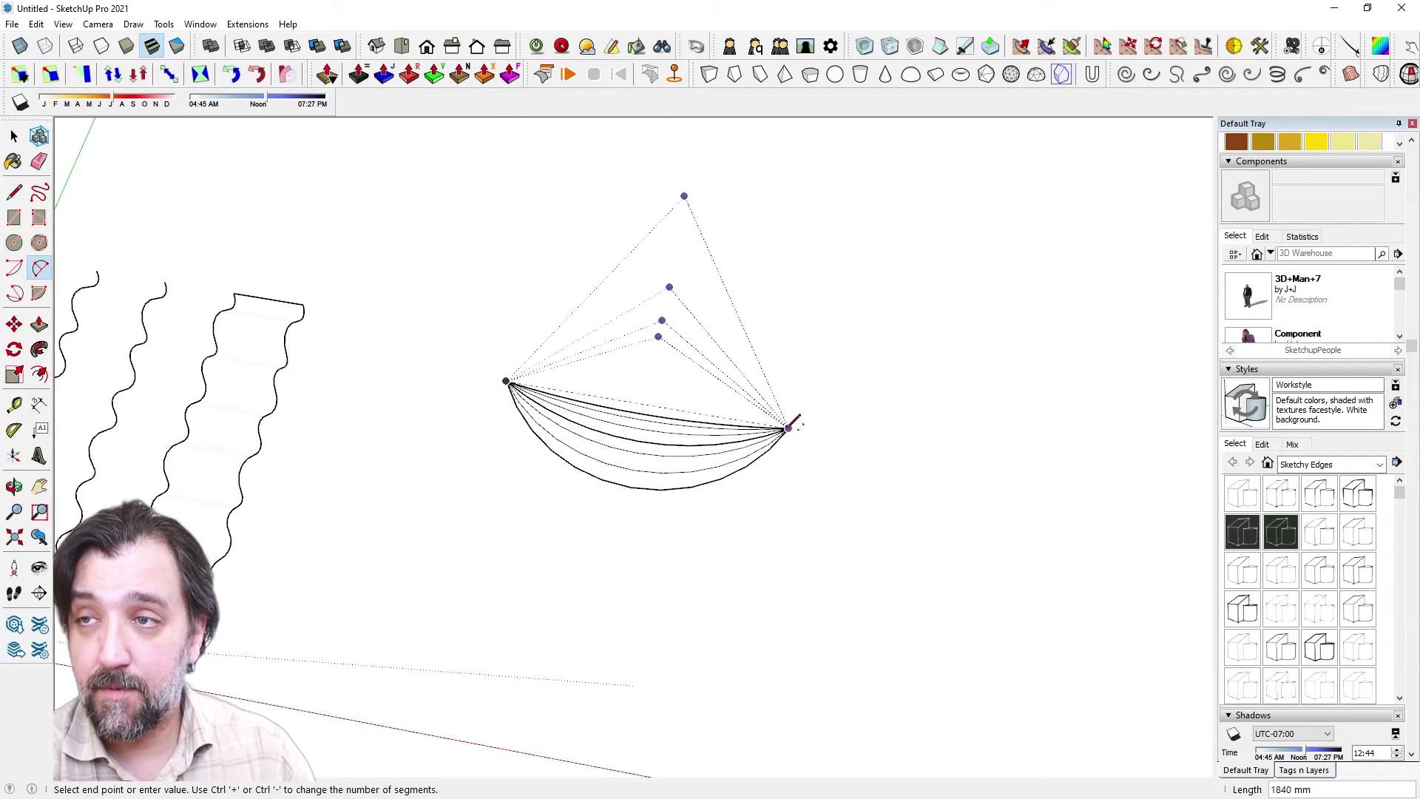
pyautogui.click(788, 428)
pyautogui.press('space')
# Select the whole second crescent and turn it into a group.
pyautogui.click(642, 432)
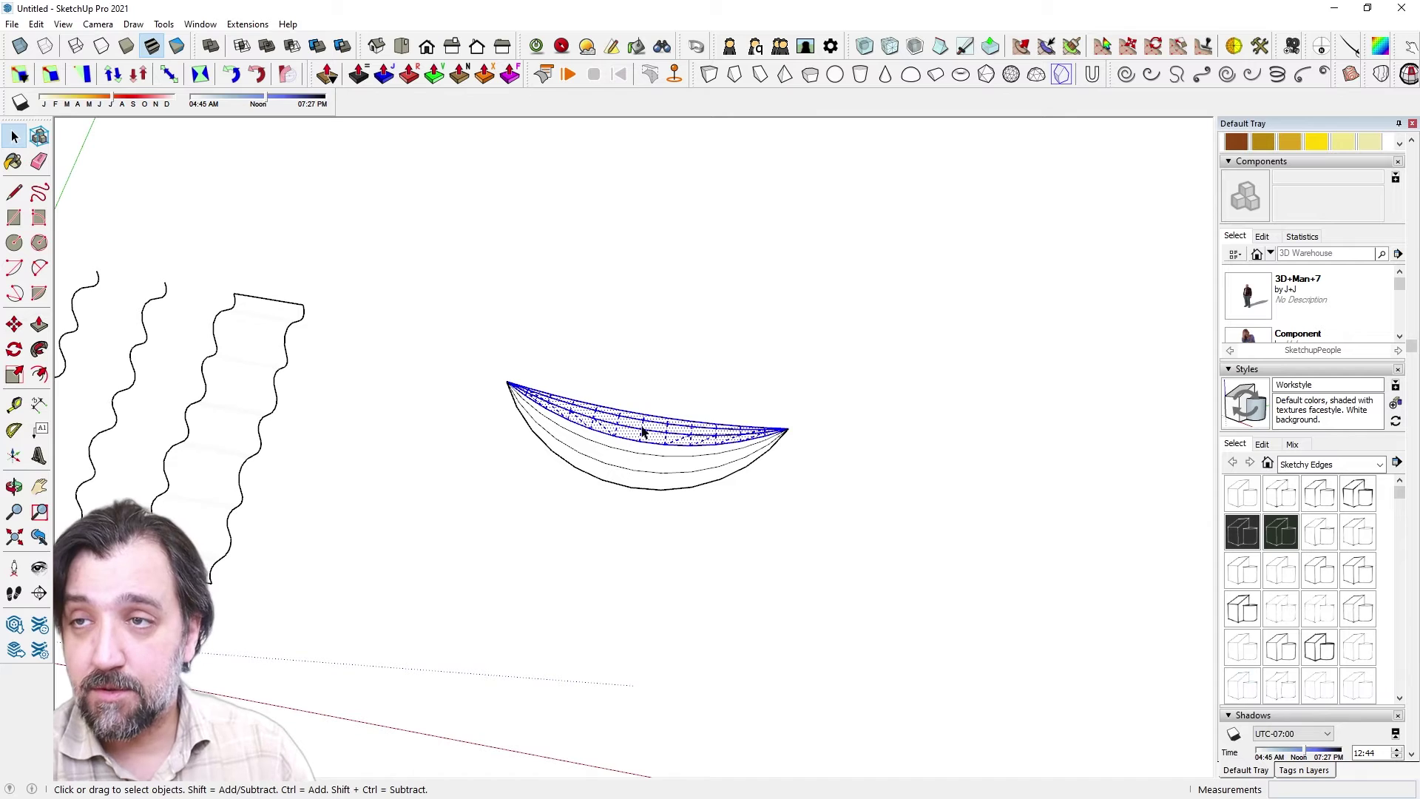
pyautogui.rightClick(642, 432)
pyautogui.click(714, 171)
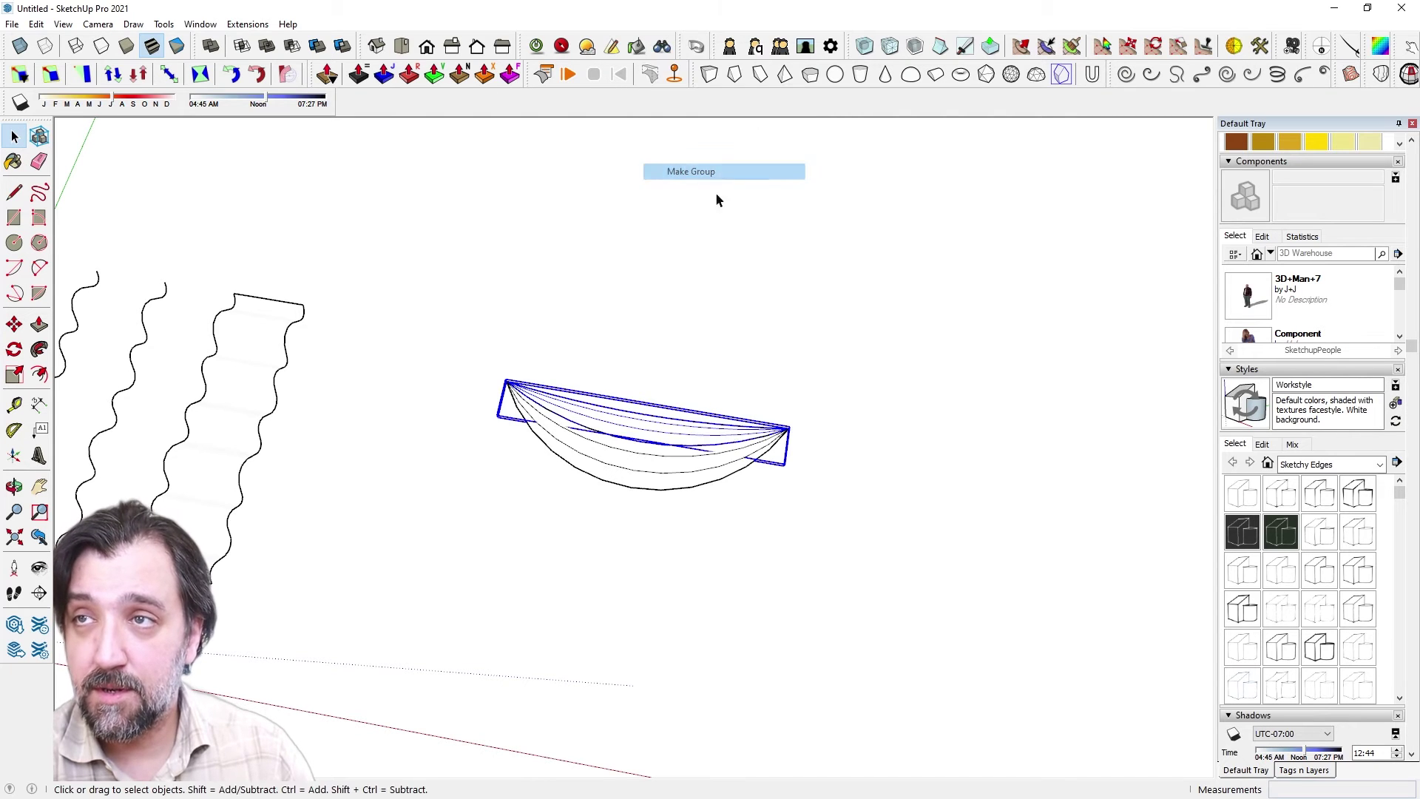
# Try a two-point arc between the crescents' shared tips with a bulge of 650 mm.
pyautogui.click(40, 268)
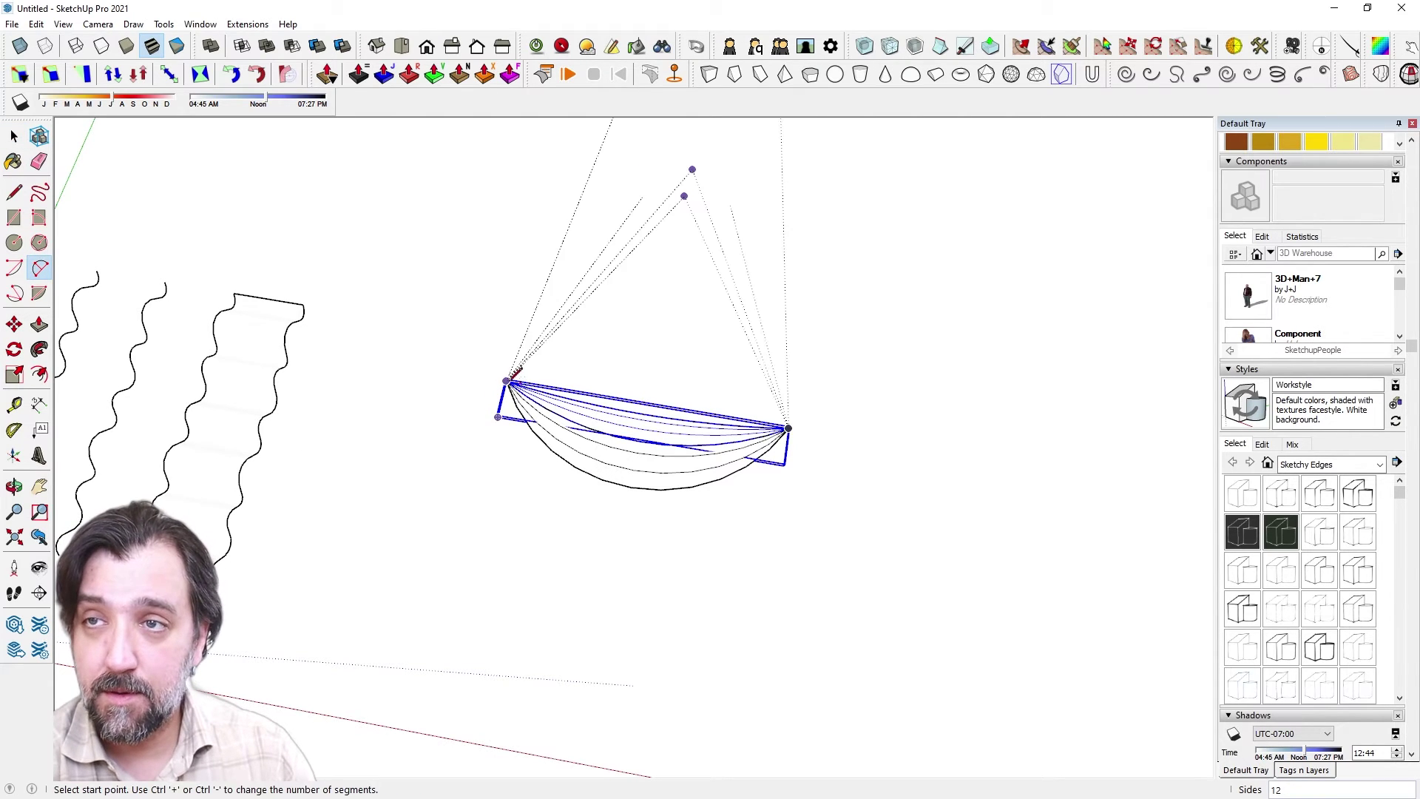
pyautogui.click(508, 380)
pyautogui.click(789, 427)
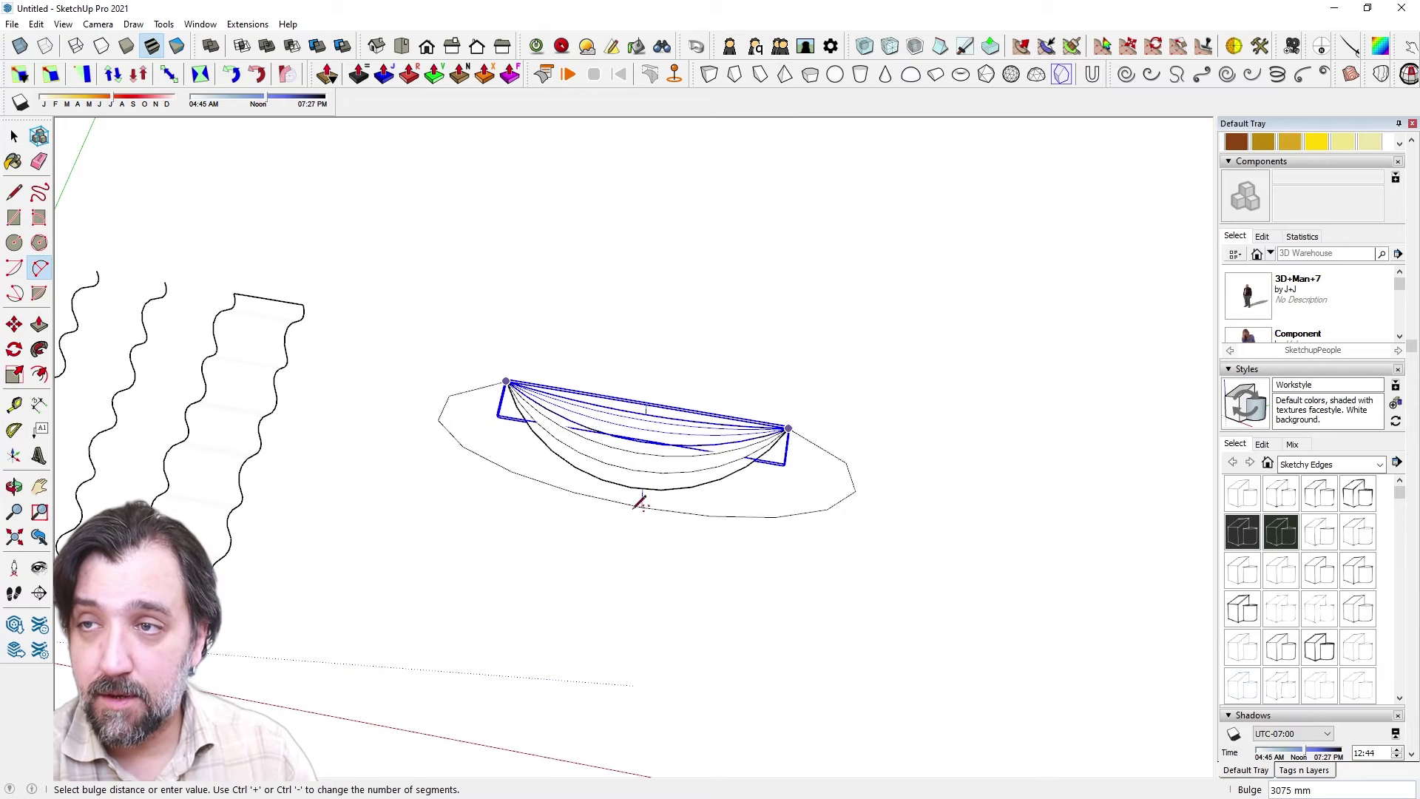
pyautogui.moveTo(579, 494); pyautogui.dragTo(545, 419, button='middle')
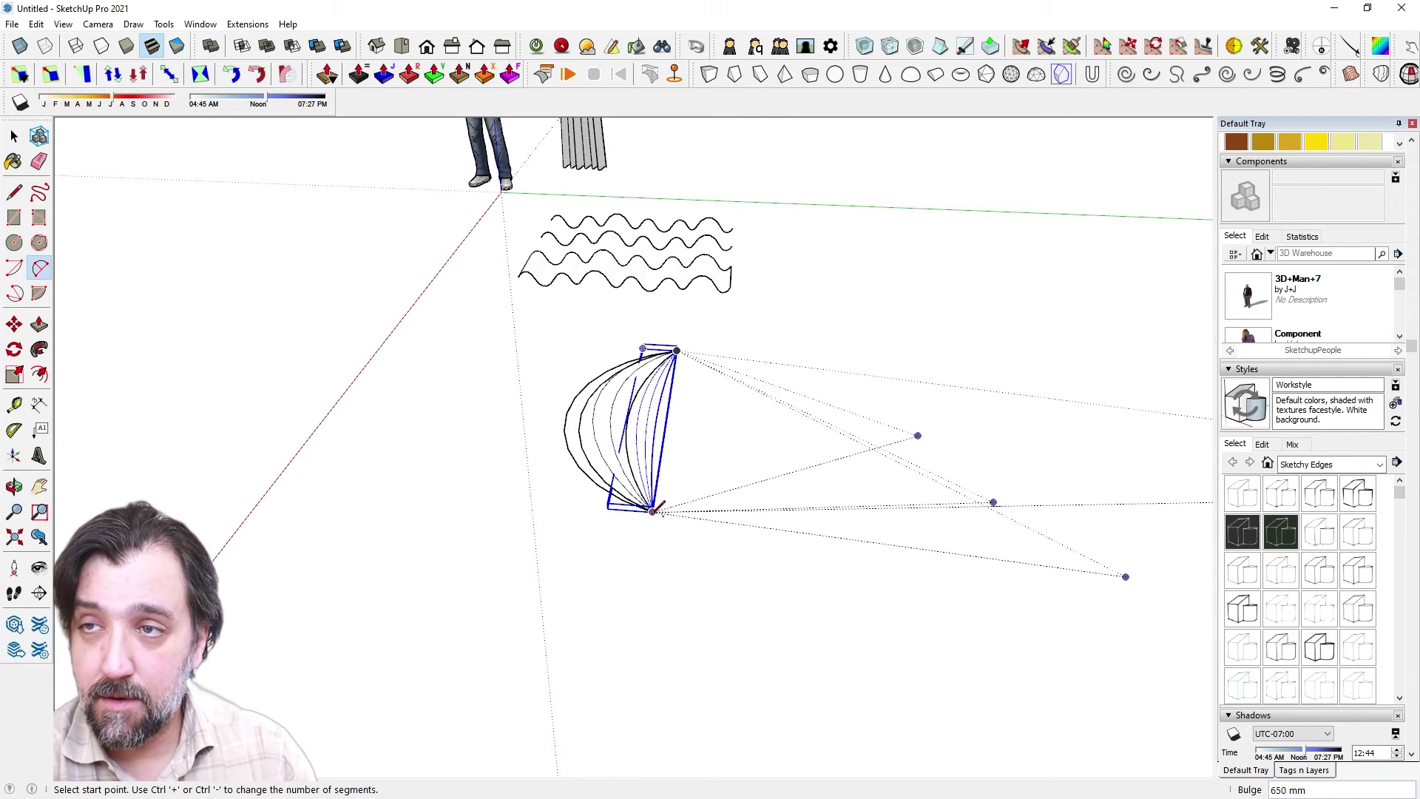
# Draw a two-point arc with a 555 mm bulge between the shared tips and a wider arc outside it.
pyautogui.click(651, 511)
pyautogui.click(676, 351)
pyautogui.scroll(3, 589, 376)
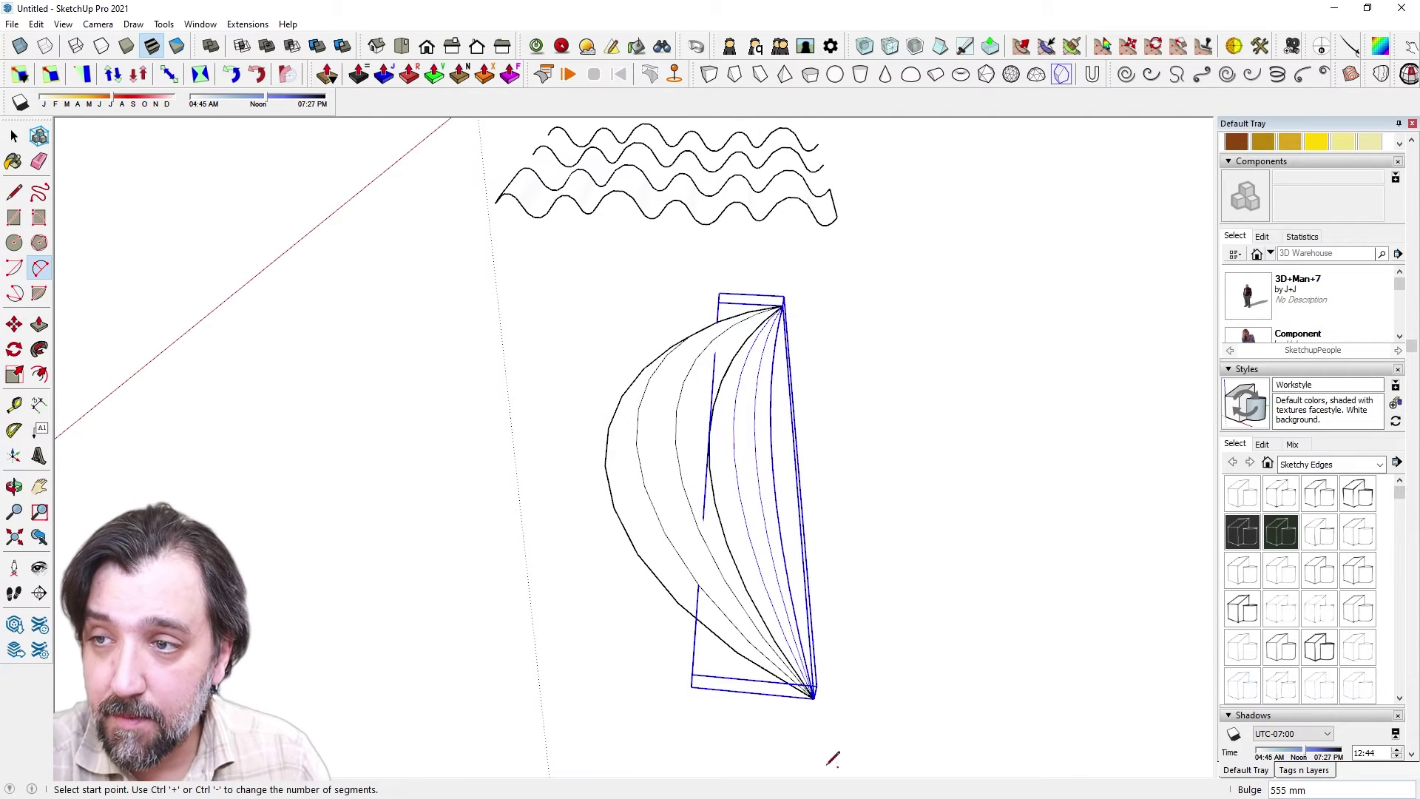
pyautogui.click(814, 697)
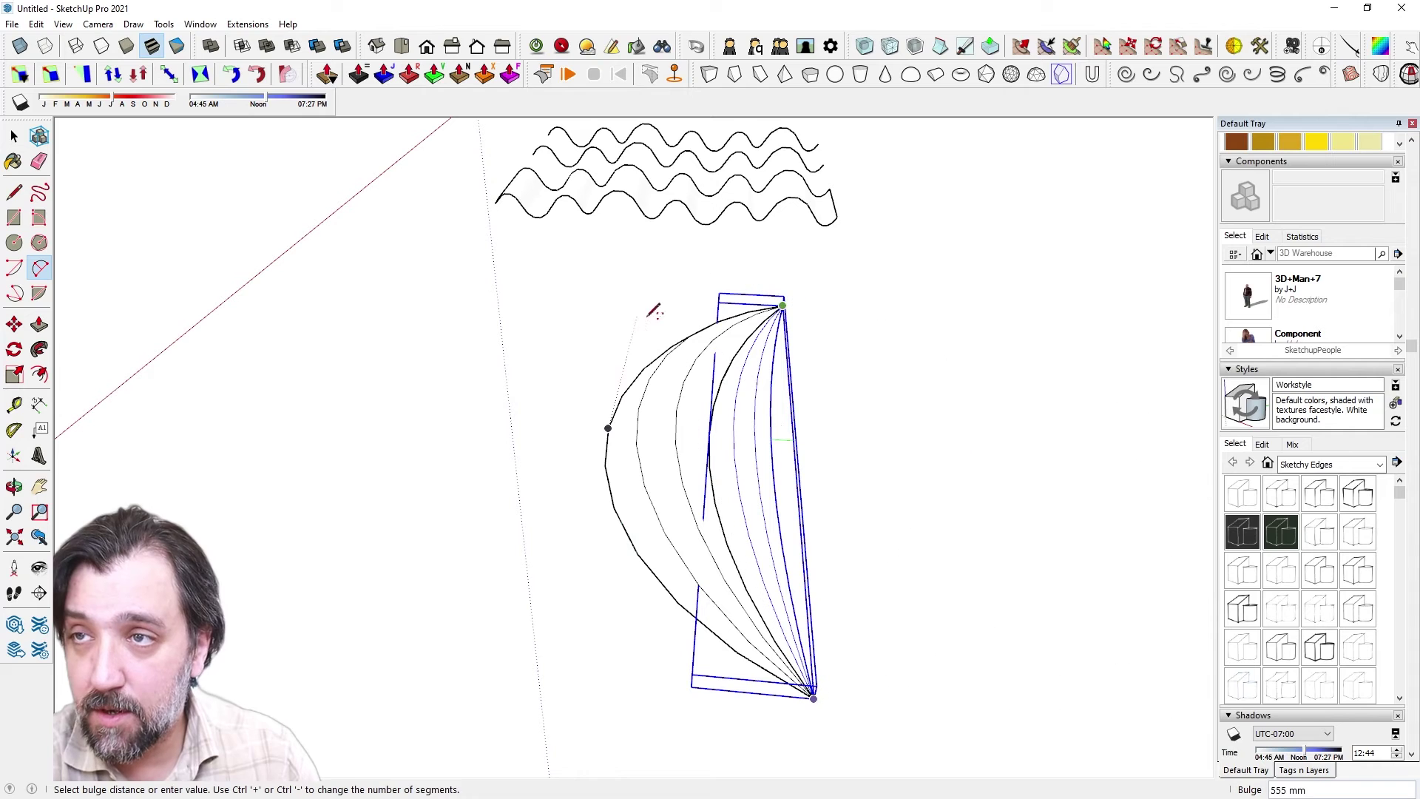
# Draw an arc between the shared tips with a bulge of 745 mm and a wider outermost arc beyond it.
pyautogui.click(813, 697)
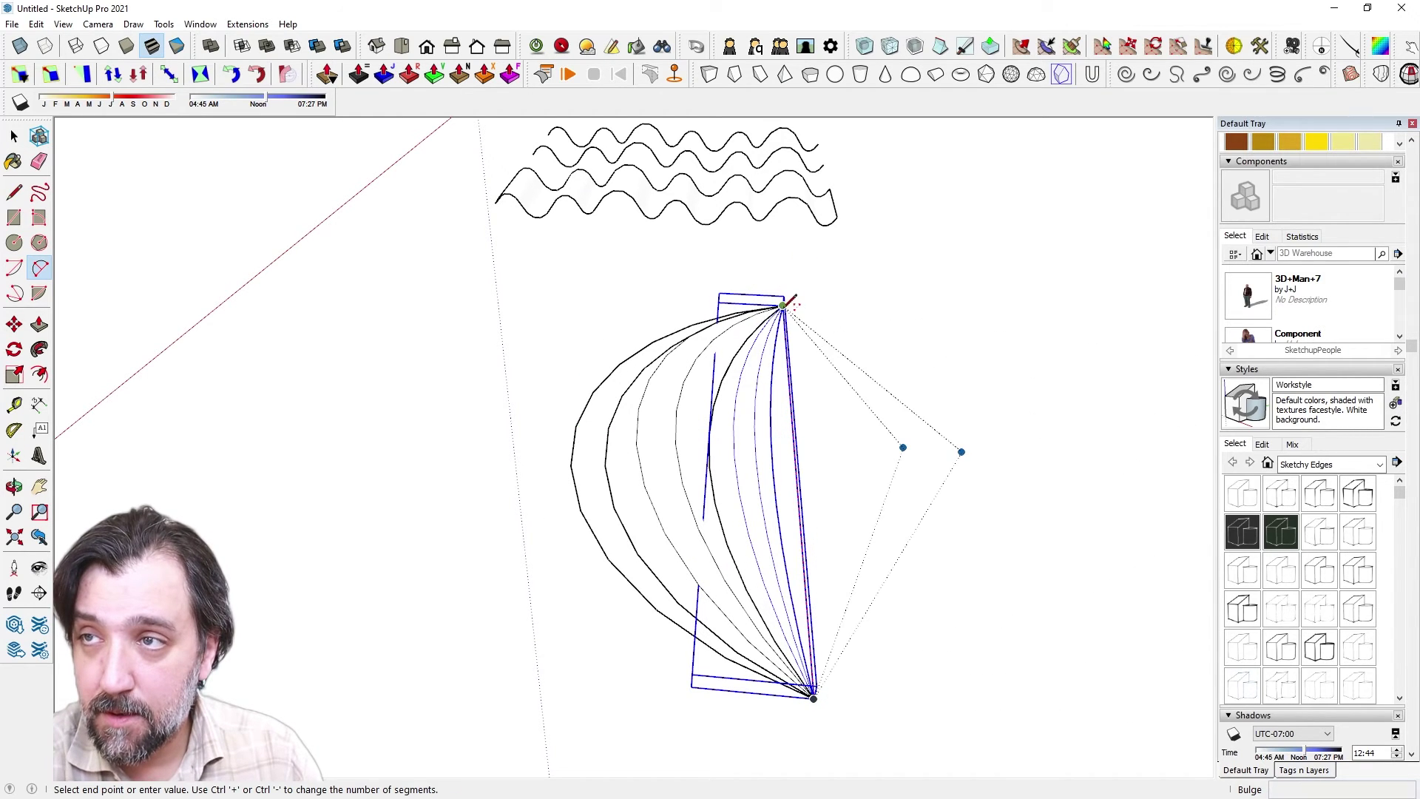
pyautogui.click(782, 304)
pyautogui.click(567, 385)
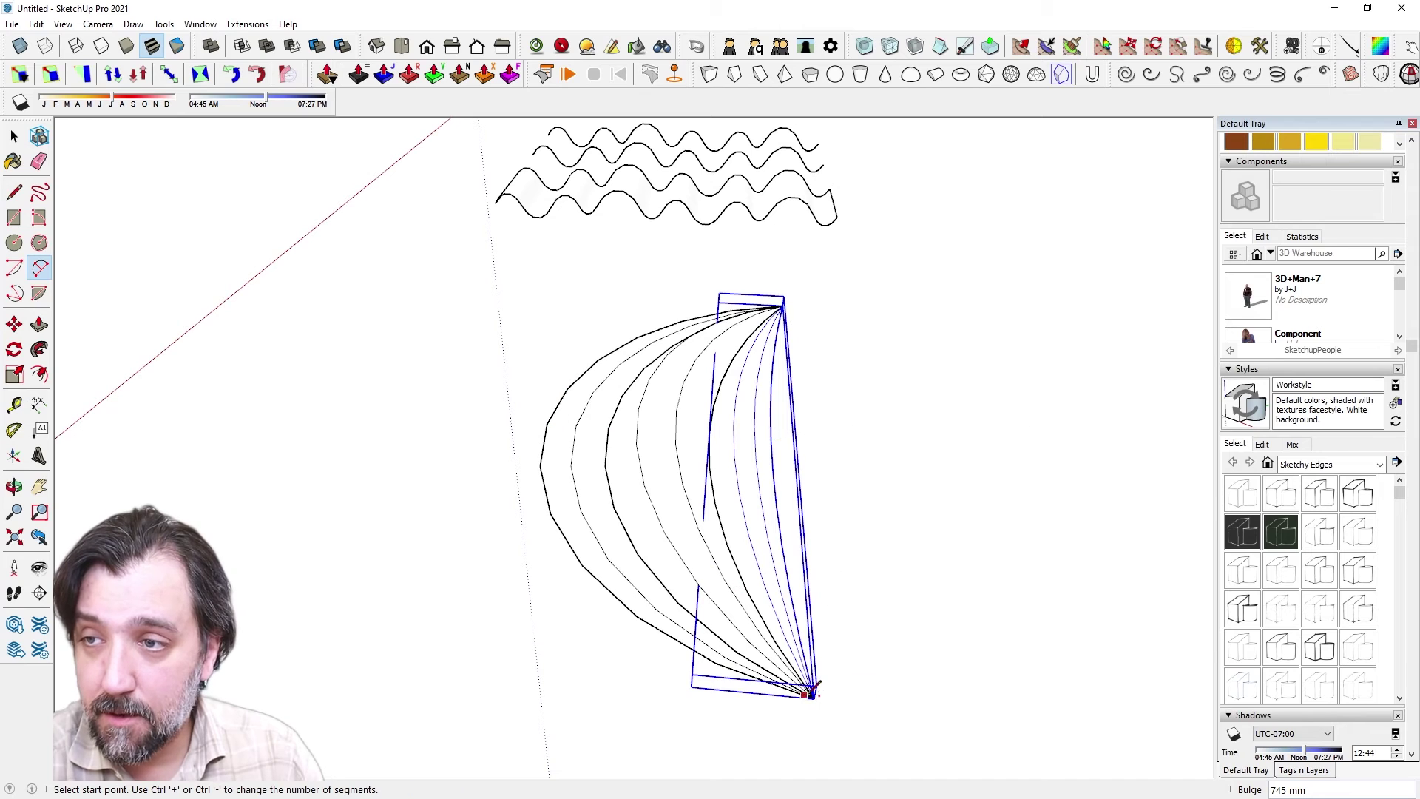
pyautogui.click(813, 693)
pyautogui.click(782, 305)
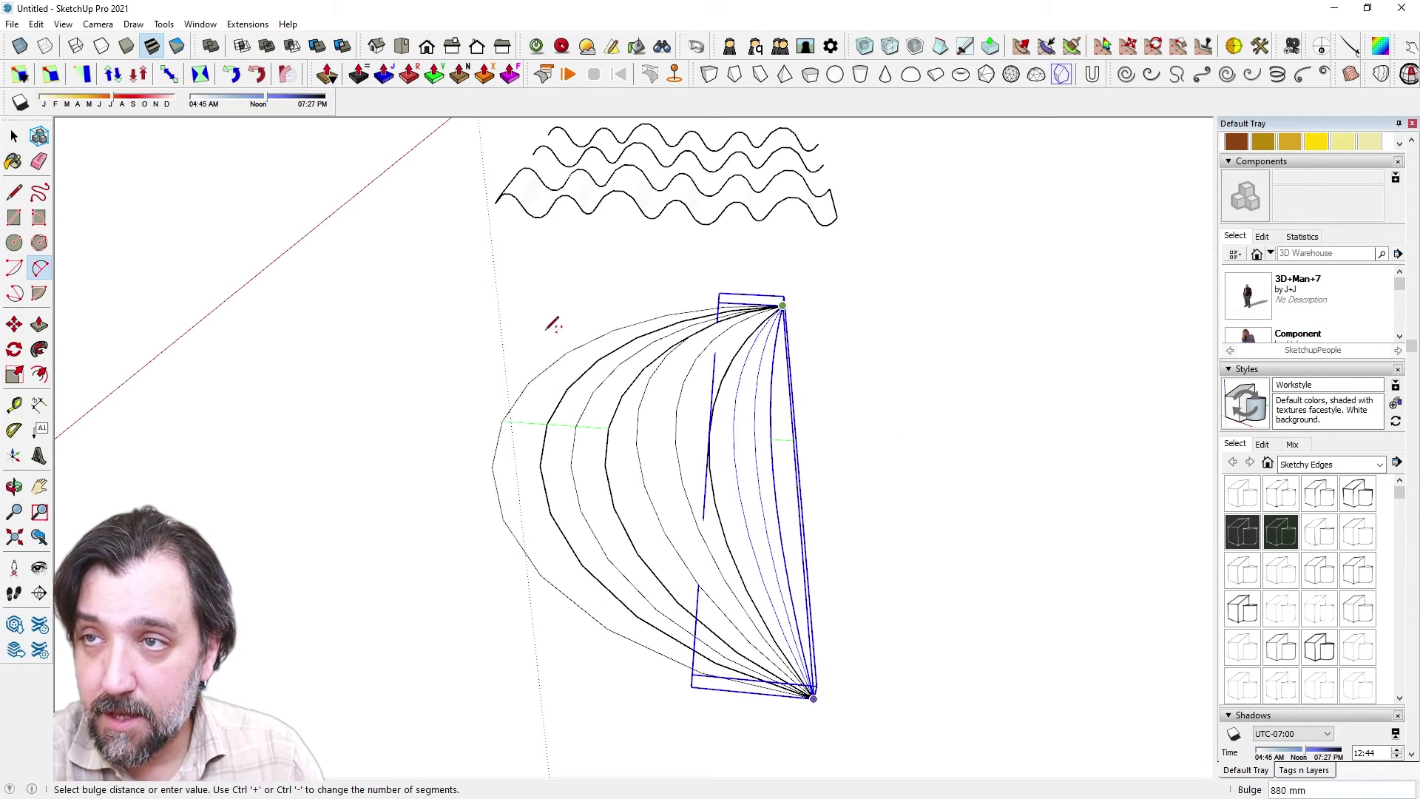
pyautogui.click(547, 356)
pyautogui.press('space')
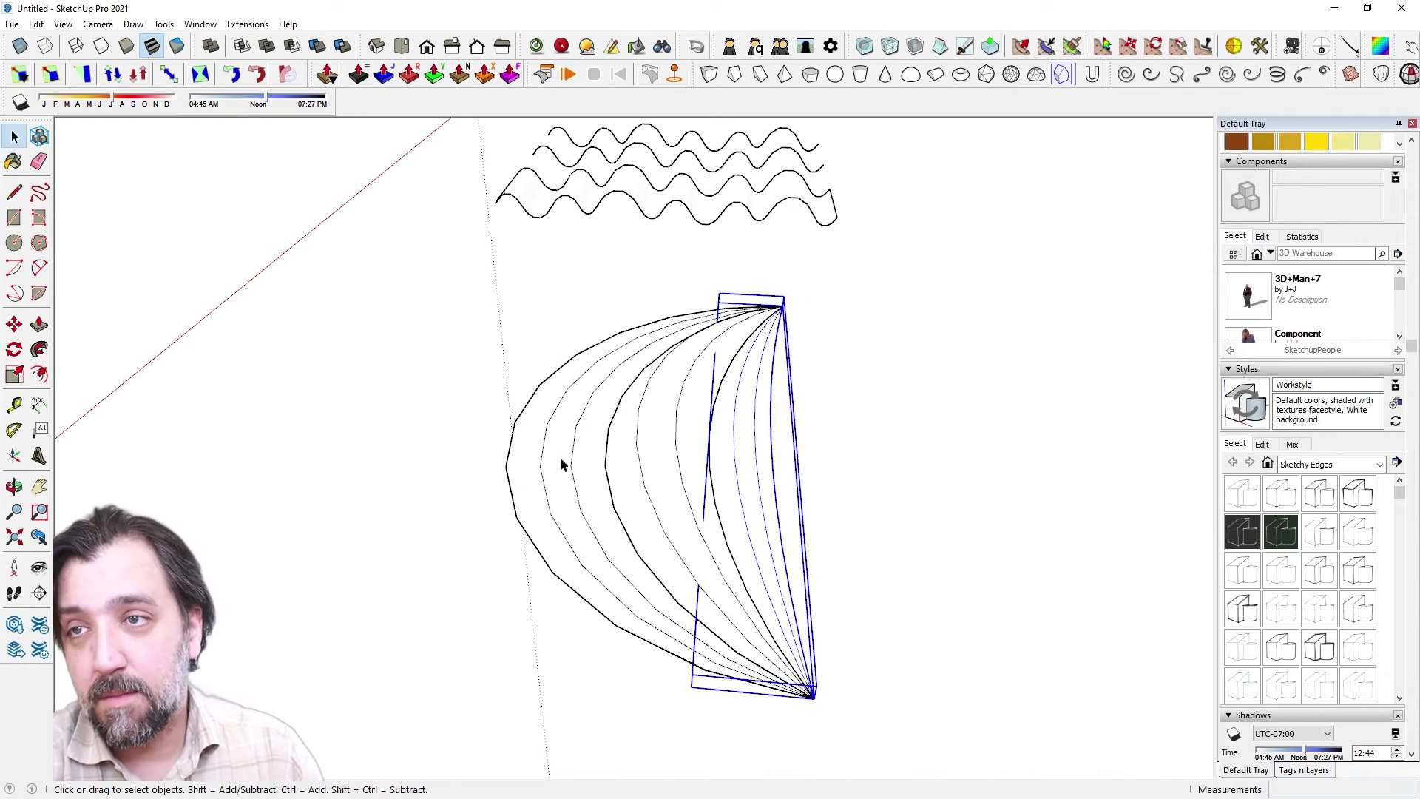
# Rotate the middle face of the new outer crescent about 6.1° around the red axis.
pyautogui.click(544, 426)
pyautogui.moveTo(544, 426); pyautogui.dragTo(353, 302, button='middle')
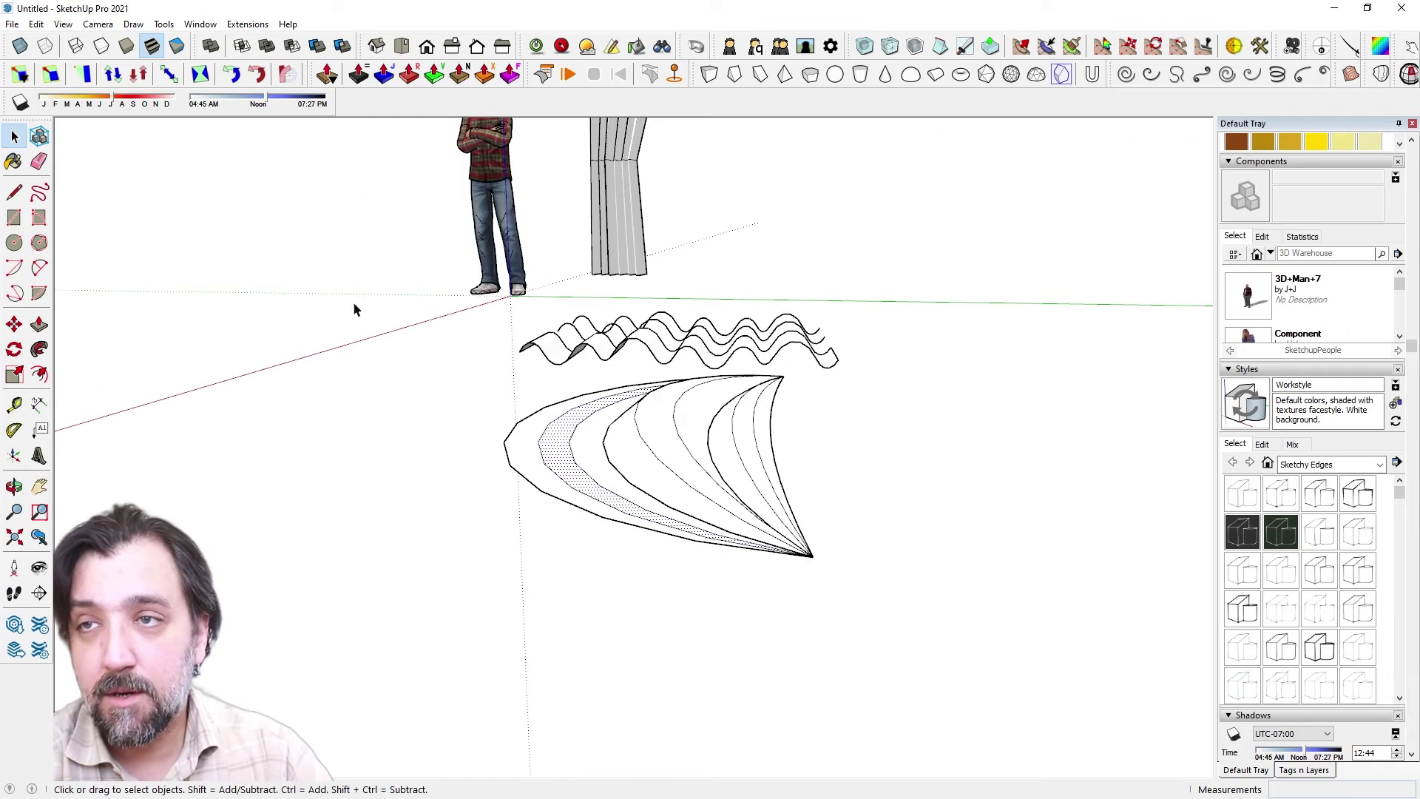
pyautogui.click(21, 353)
pyautogui.moveTo(622, 388)
pyautogui.mouseDown(button='middle')
pyautogui.moveTo(618, 409)
pyautogui.moveTo(603, 369)
pyautogui.mouseUp(button='middle')
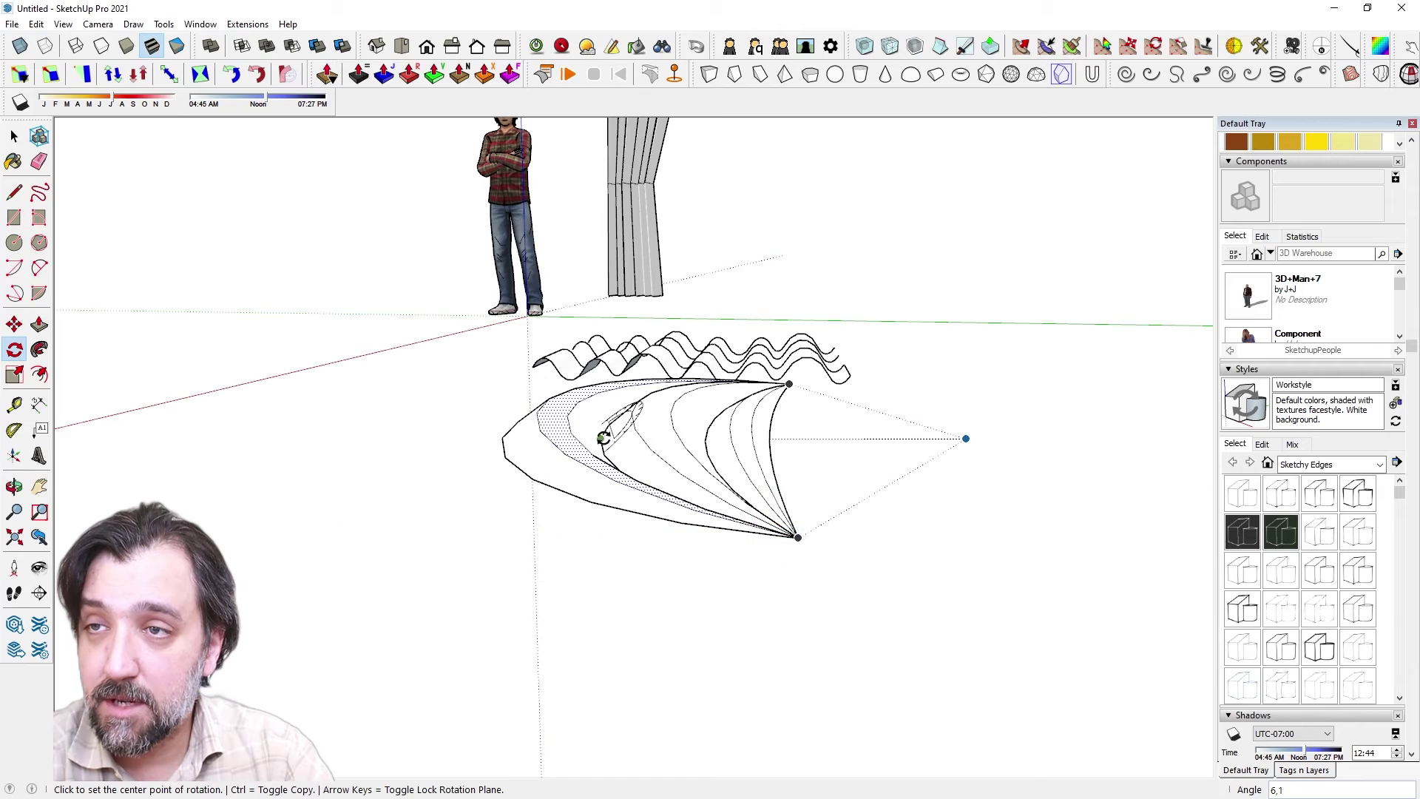
pyautogui.press('space')
# Rotate the arc on that face's inner edge about 2.3° around the red axis from the crescent's near tip.
pyautogui.click(573, 434)
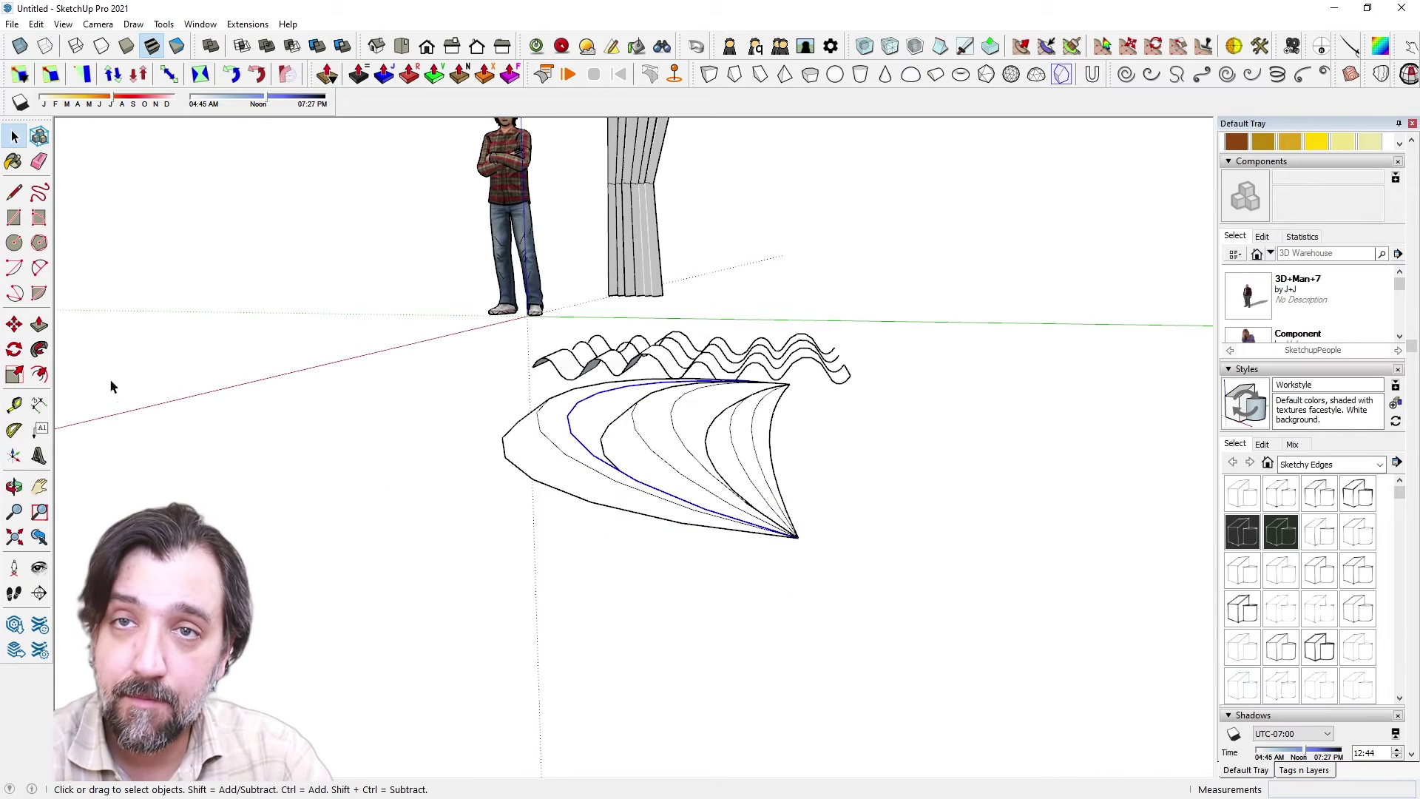
pyautogui.press('q')
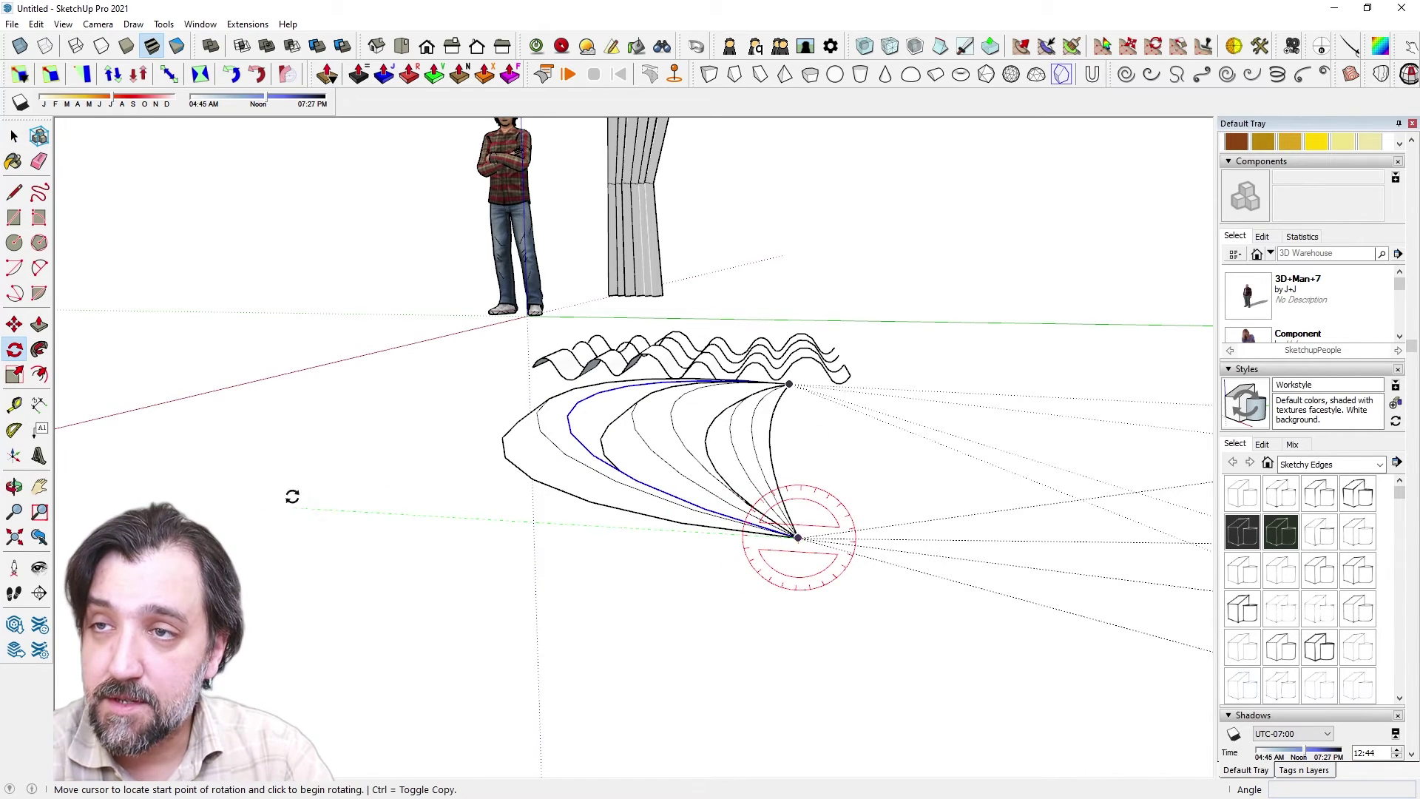
pyautogui.click(303, 470)
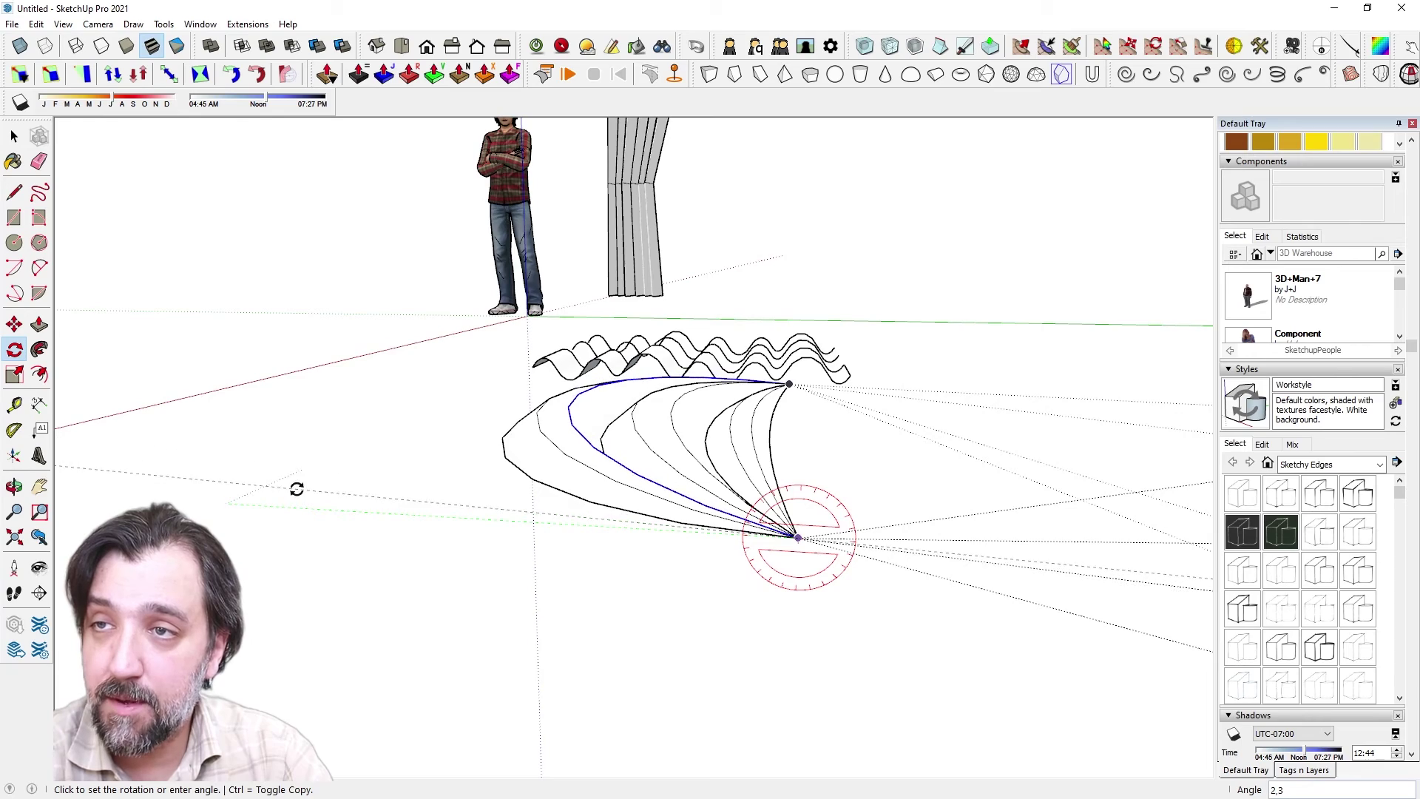
pyautogui.click(297, 489)
# Select the whole outer crescent and turn it into a group.
pyautogui.moveTo(562, 468)
pyautogui.mouseDown(button='middle')
pyautogui.moveTo(849, 453)
pyautogui.moveTo(732, 681)
pyautogui.moveTo(254, 437)
pyautogui.moveTo(637, 560)
pyautogui.moveTo(340, 397)
pyautogui.moveTo(475, 524)
pyautogui.mouseUp(button='middle')
pyautogui.press('space')
pyautogui.click(474, 524)
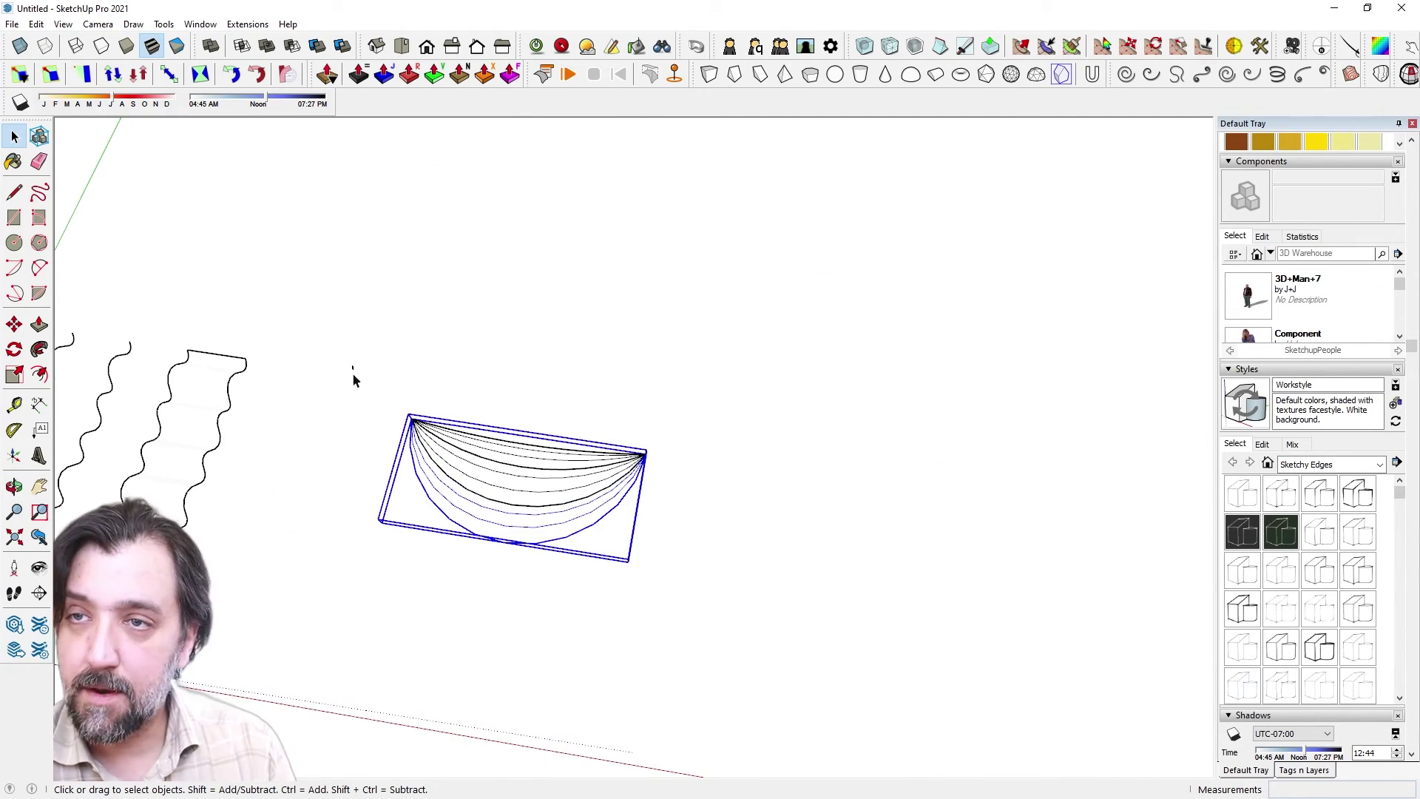
# Combine the three crescents into one group and rotate it 90° so the swag stands upright.
pyautogui.moveTo(804, 713); pyautogui.dragTo(611, 485, button='middle')
pyautogui.scroll(2, 618, 484)
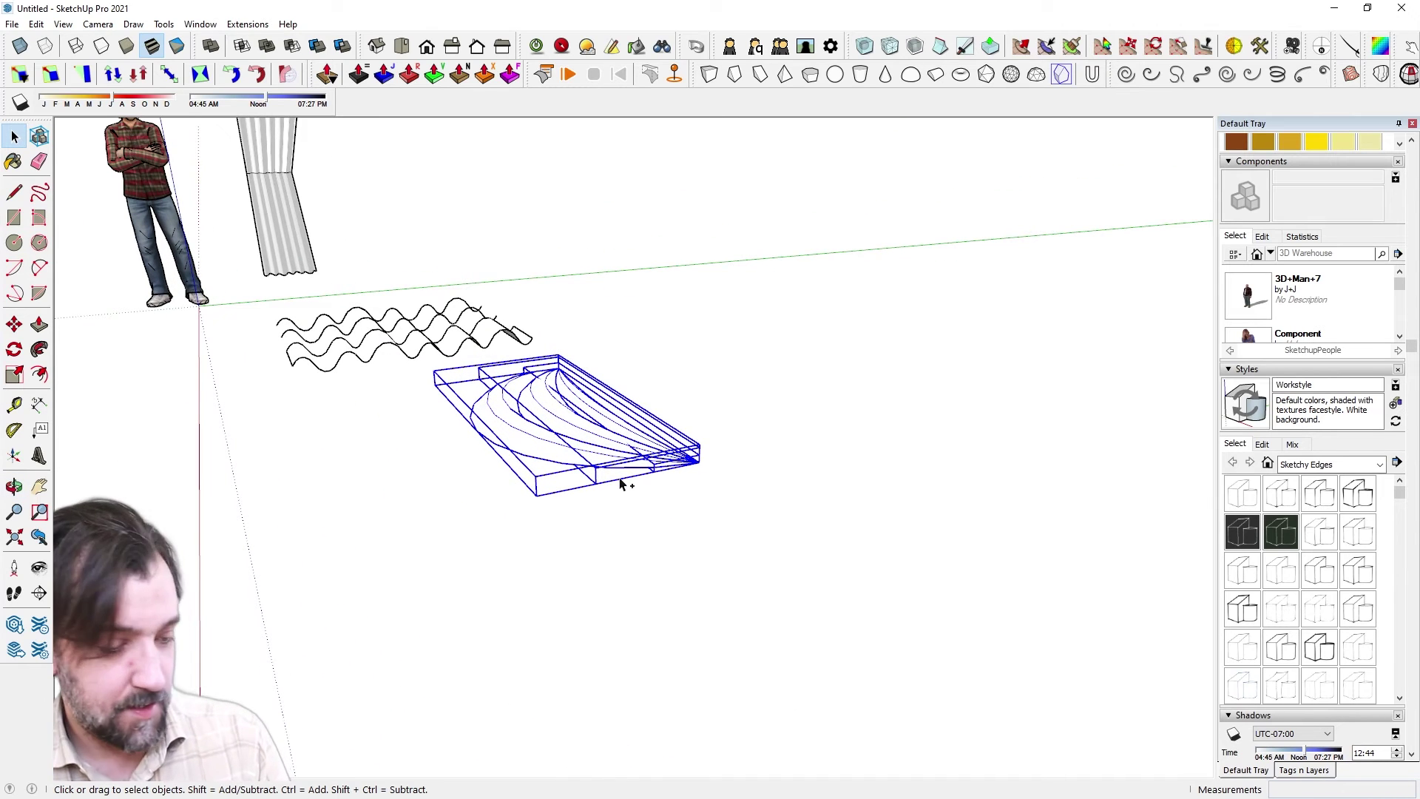
pyautogui.click(14, 349)
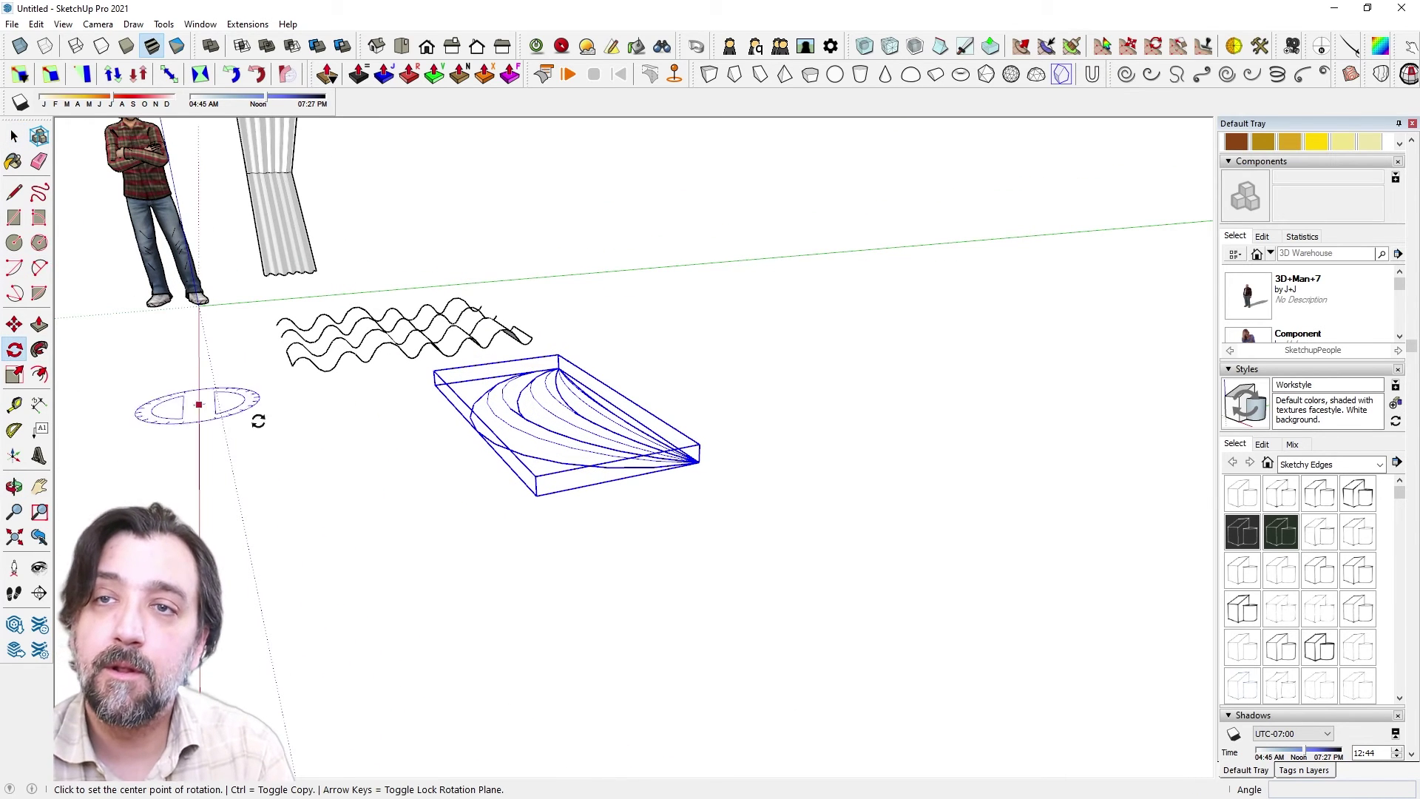
pyautogui.click(594, 483)
pyautogui.click(703, 514)
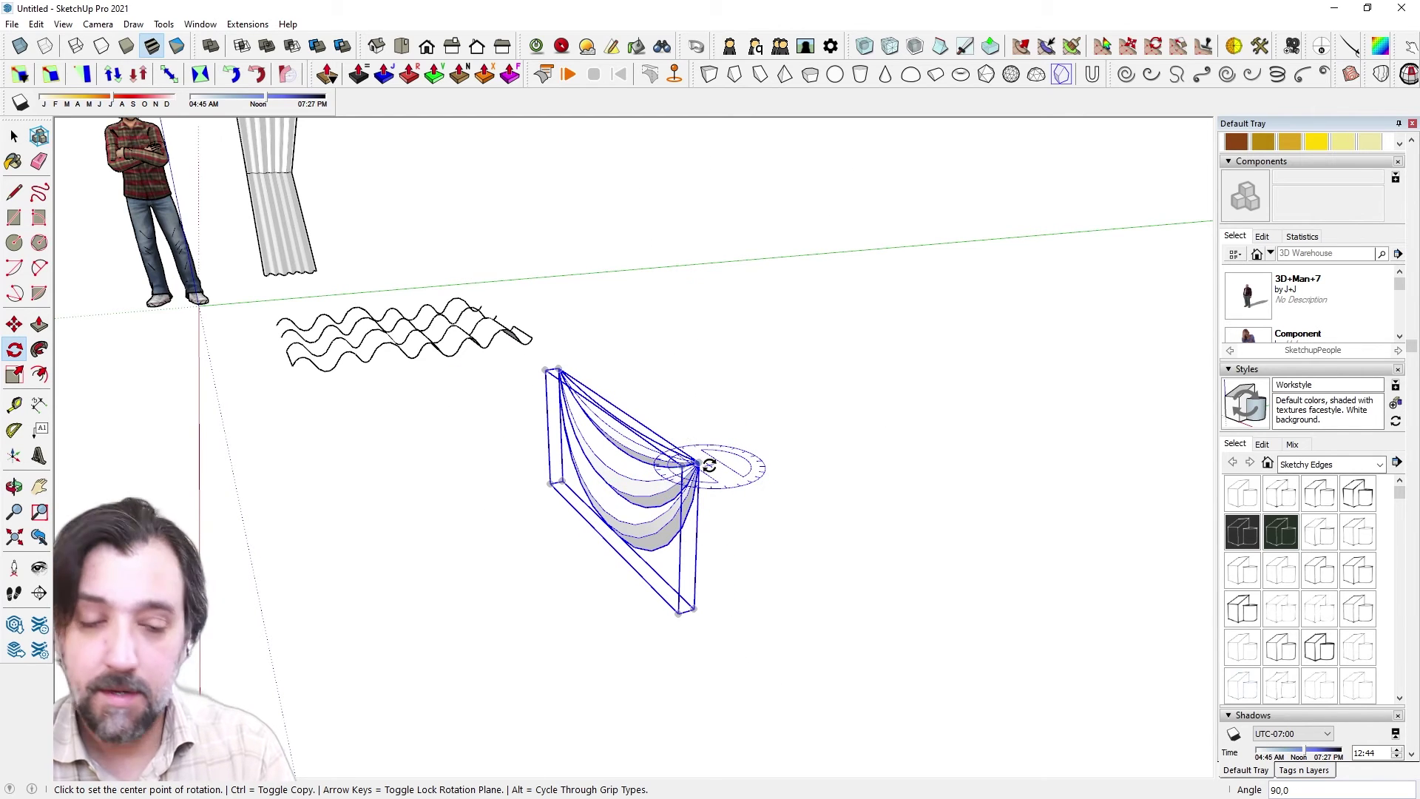
# Move the swag group to the top of the side curtain panel and shift it in front of the folds.
pyautogui.click(406, 348)
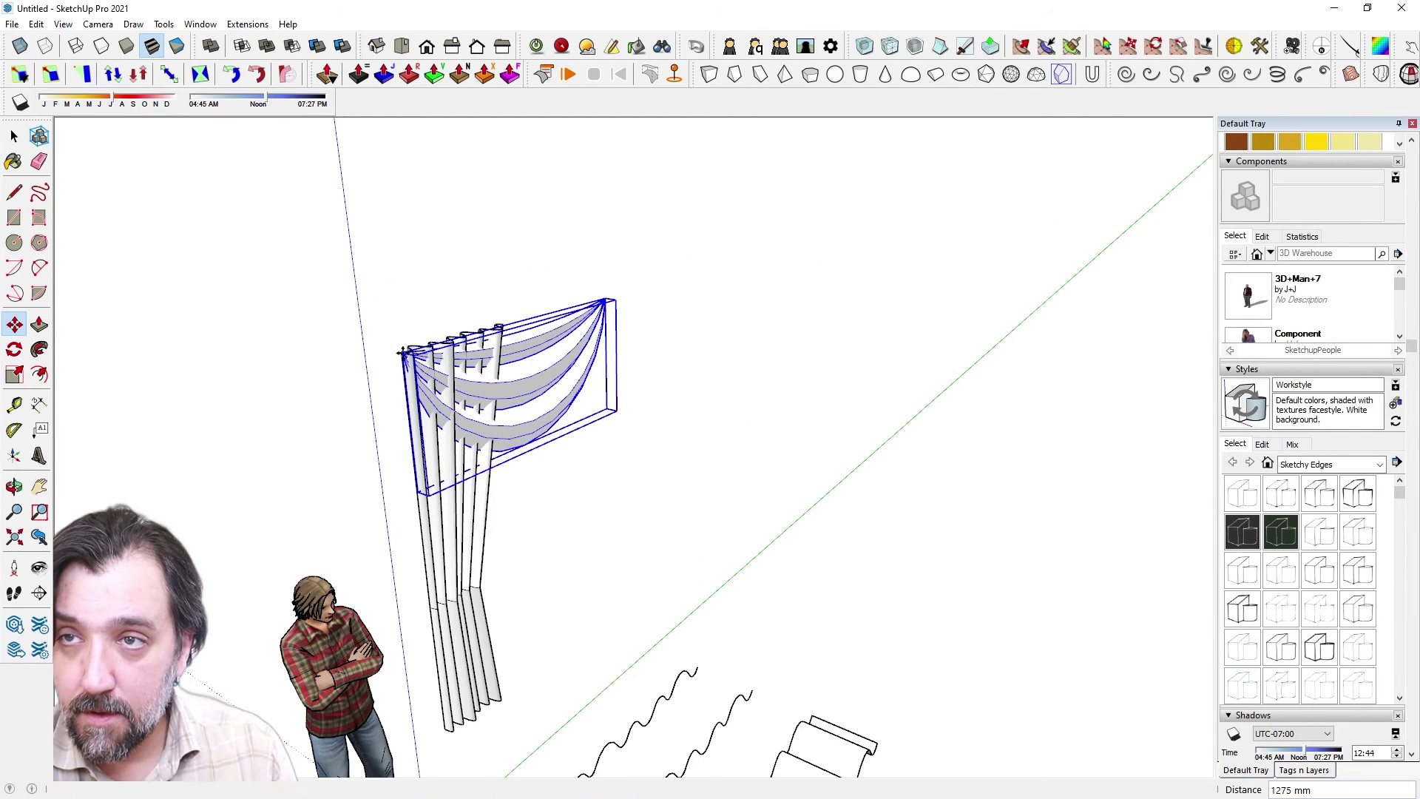
pyautogui.moveTo(406, 348); pyautogui.dragTo(688, 446, button='middle')
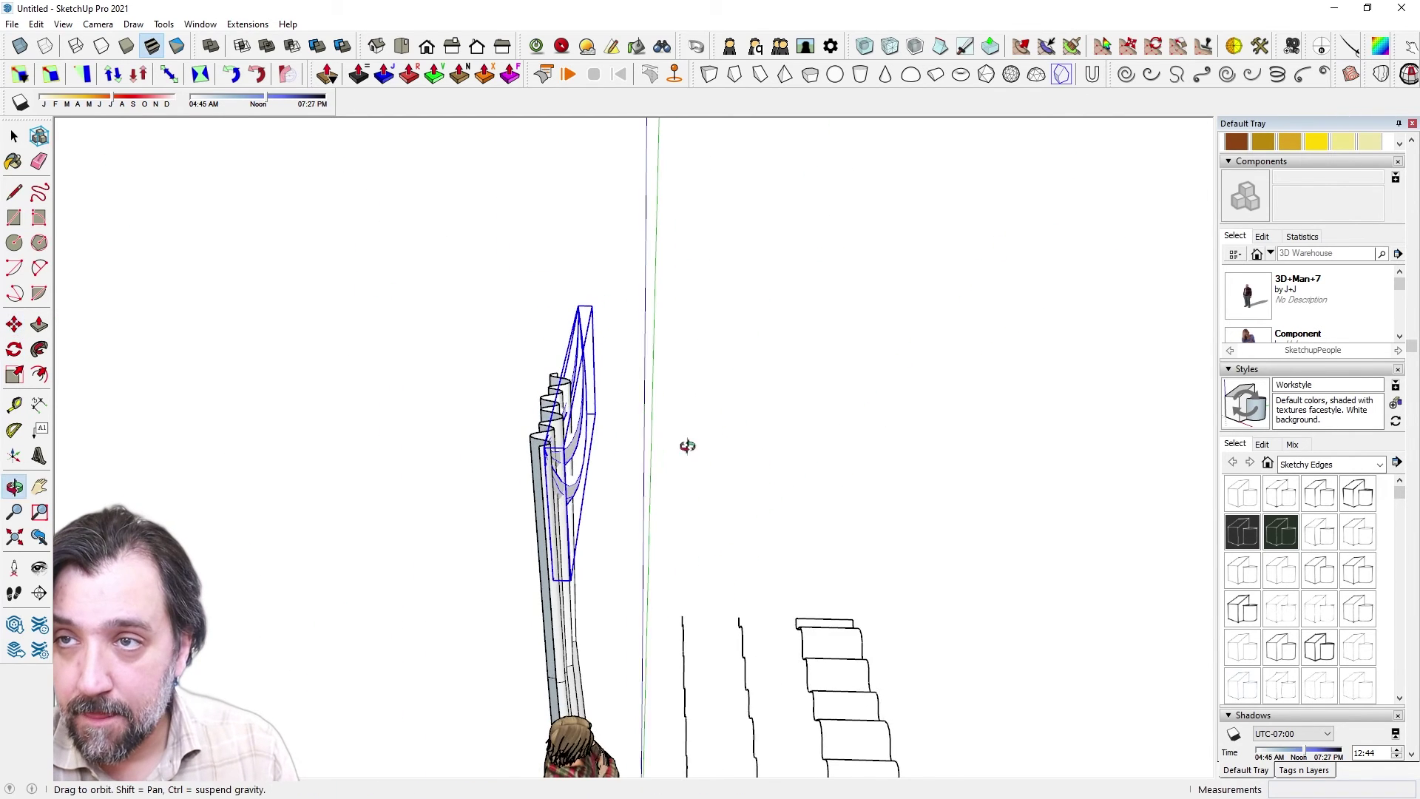
pyautogui.click(586, 446)
pyautogui.click(596, 446)
# Scale the swag's height to about 0.77 and shrink the whole swag uniformly from its lower corner.
pyautogui.moveTo(596, 446); pyautogui.dragTo(168, 303, button='middle')
pyautogui.moveTo(602, 345); pyautogui.dragTo(409, 319, button='middle')
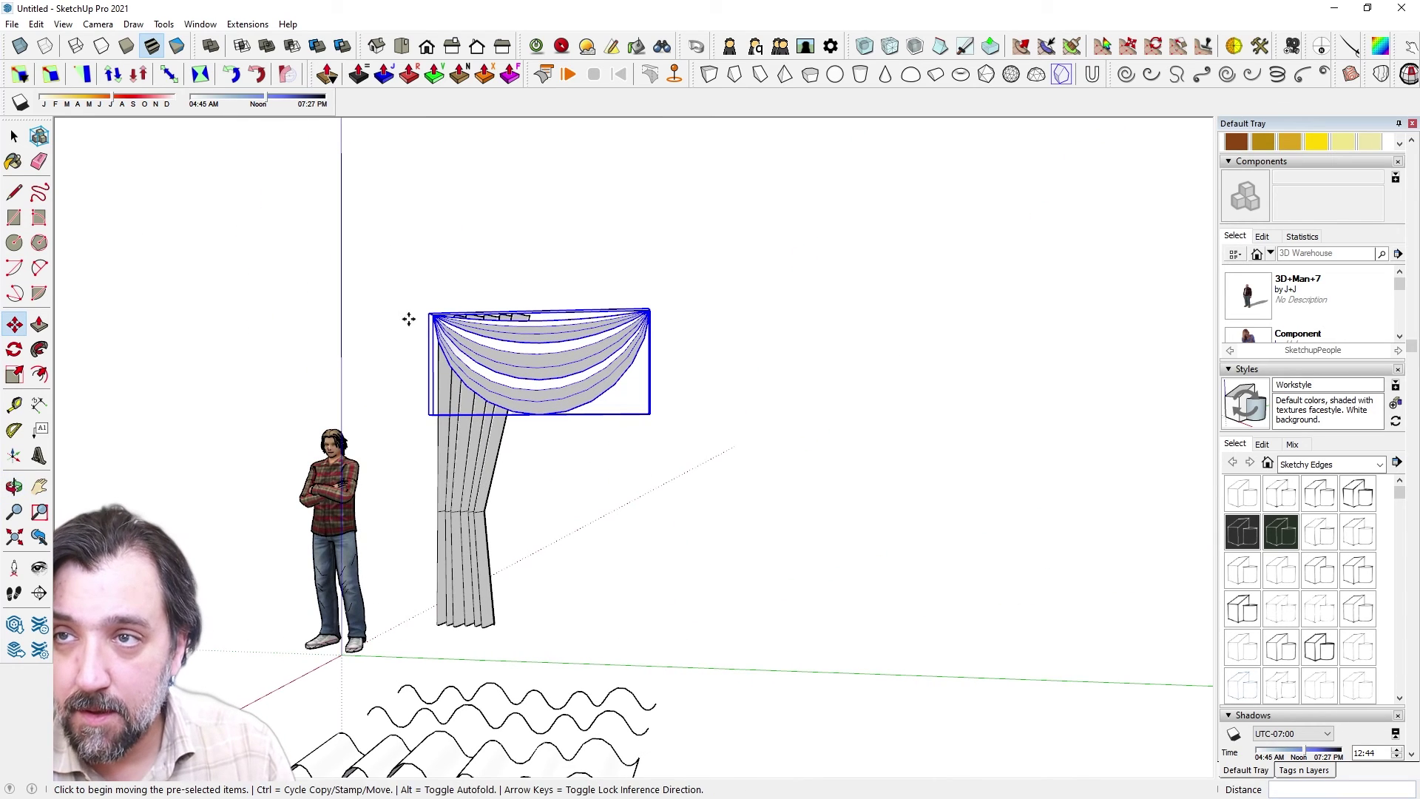
pyautogui.click(16, 374)
pyautogui.moveTo(618, 453); pyautogui.dragTo(559, 457, button='middle')
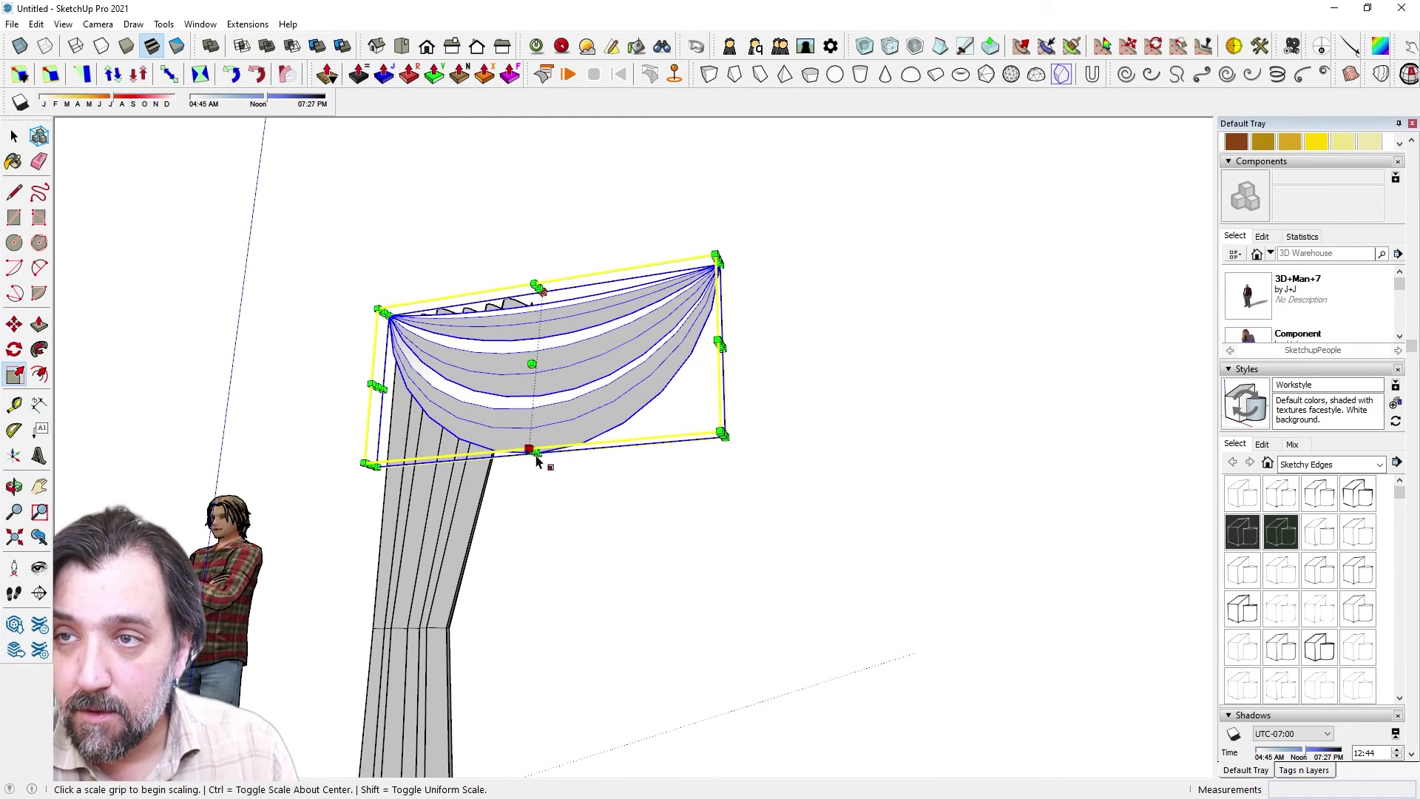
pyautogui.moveTo(536, 452); pyautogui.dragTo(537, 412)
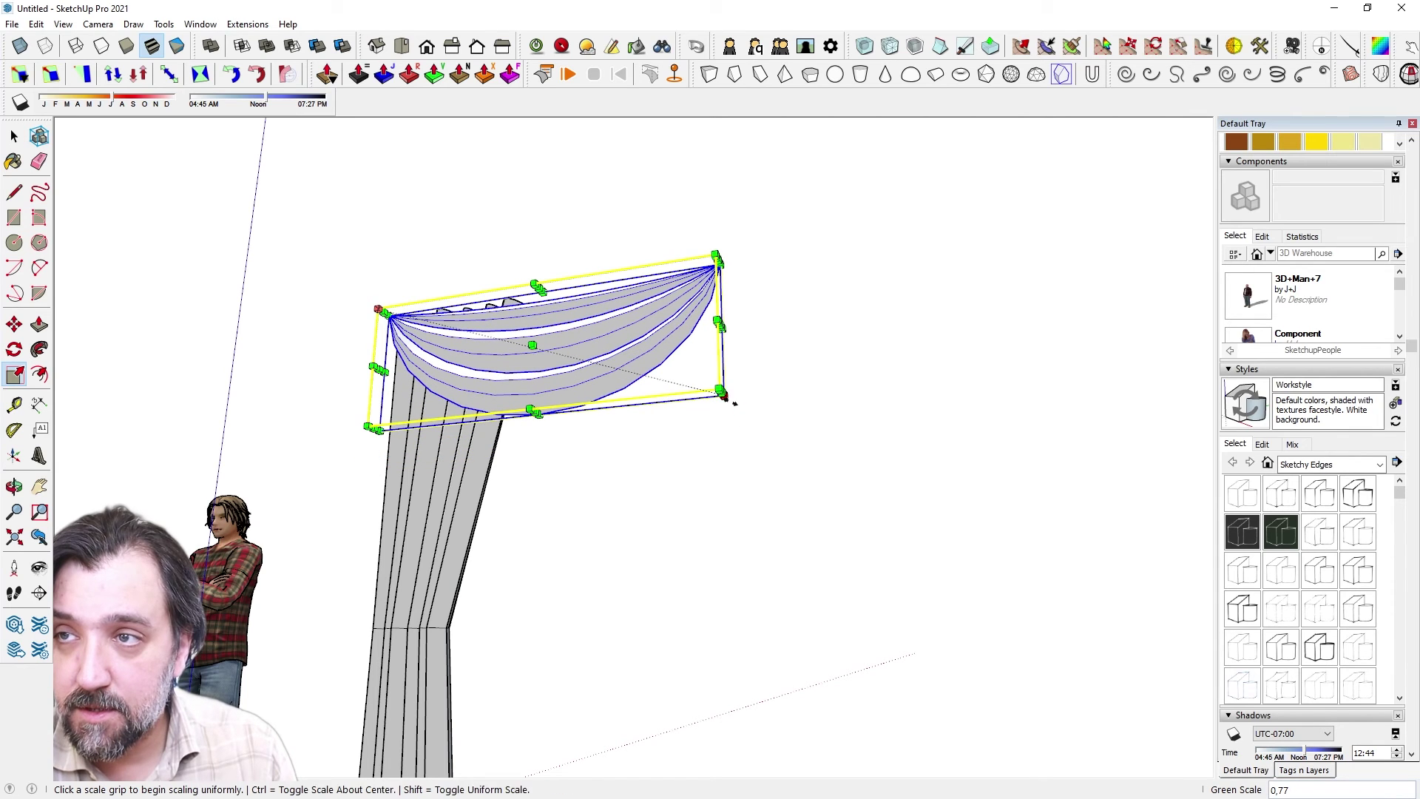
pyautogui.moveTo(721, 390); pyautogui.dragTo(594, 362)
pyautogui.moveTo(595, 362); pyautogui.dragTo(558, 407, button='middle')
pyautogui.press('space')
# Copy the swag sideways by about 1205 mm so the two swags meet at their tips.
pyautogui.press('m')
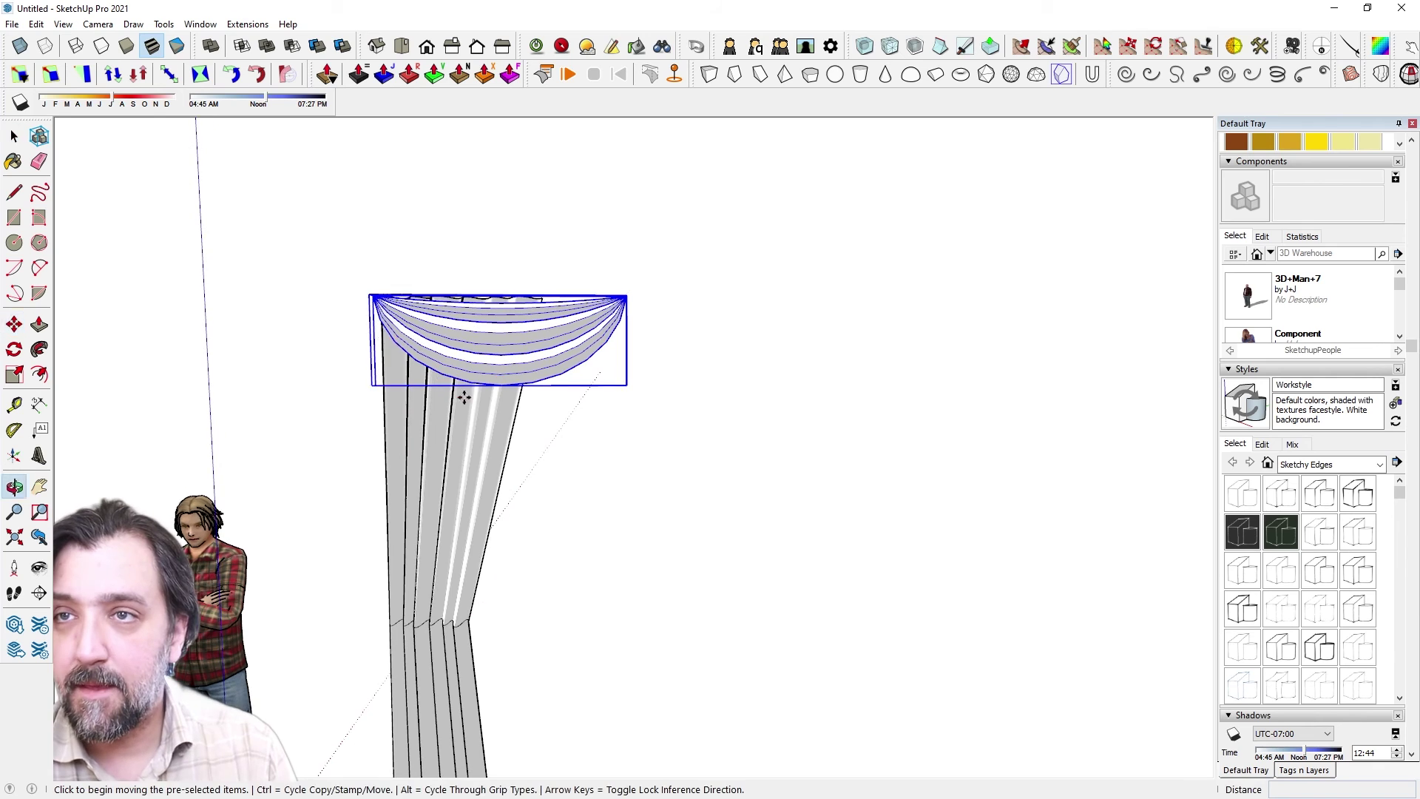
pyautogui.click(413, 309)
pyautogui.press('ctrl')
pyautogui.click(661, 309)
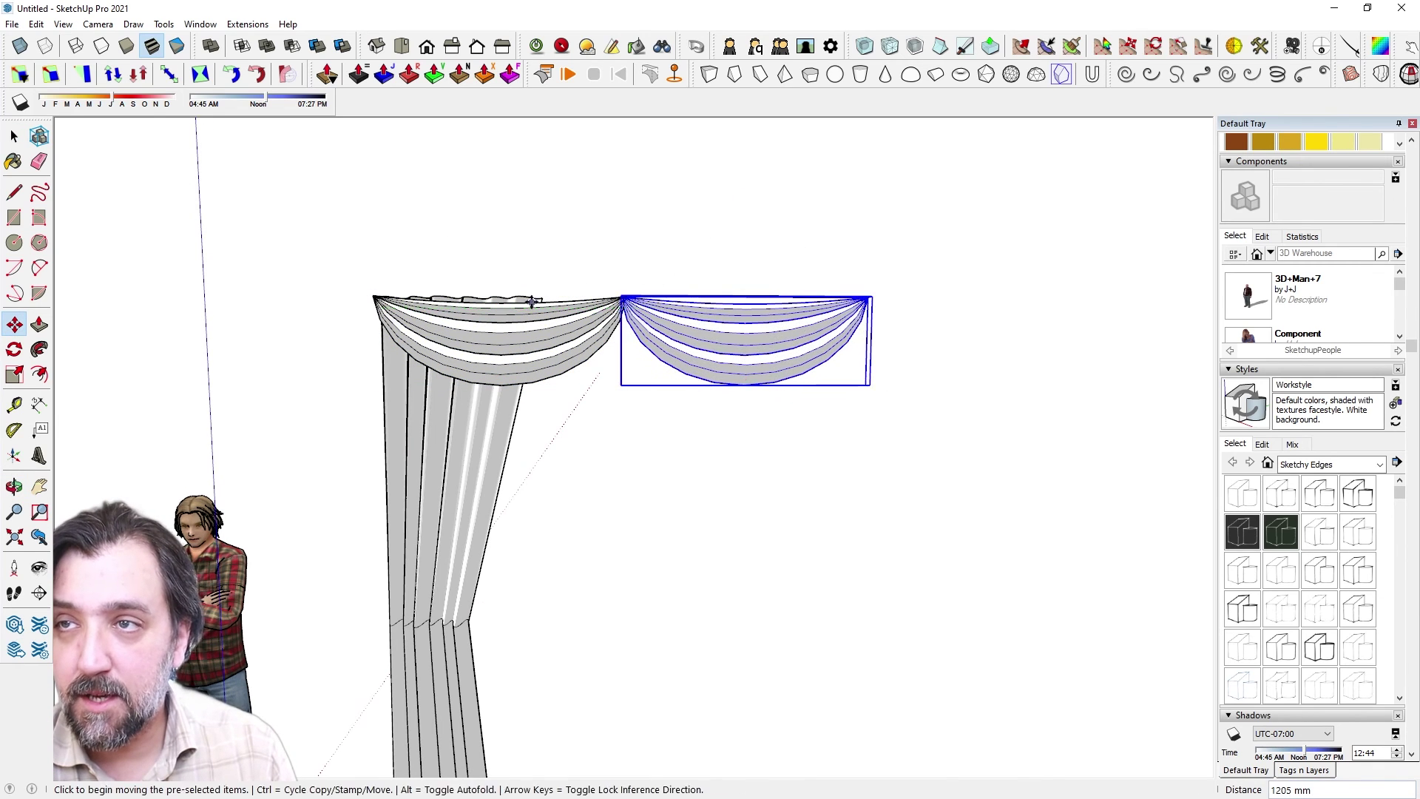
# Copy the swag back about 692 mm to overlap the other two, and move the copy forward about 40 mm along the red axis.
pyautogui.moveTo(662, 309); pyautogui.dragTo(780, 450, button='middle')
pyautogui.click(606, 332)
pyautogui.press('ctrl')
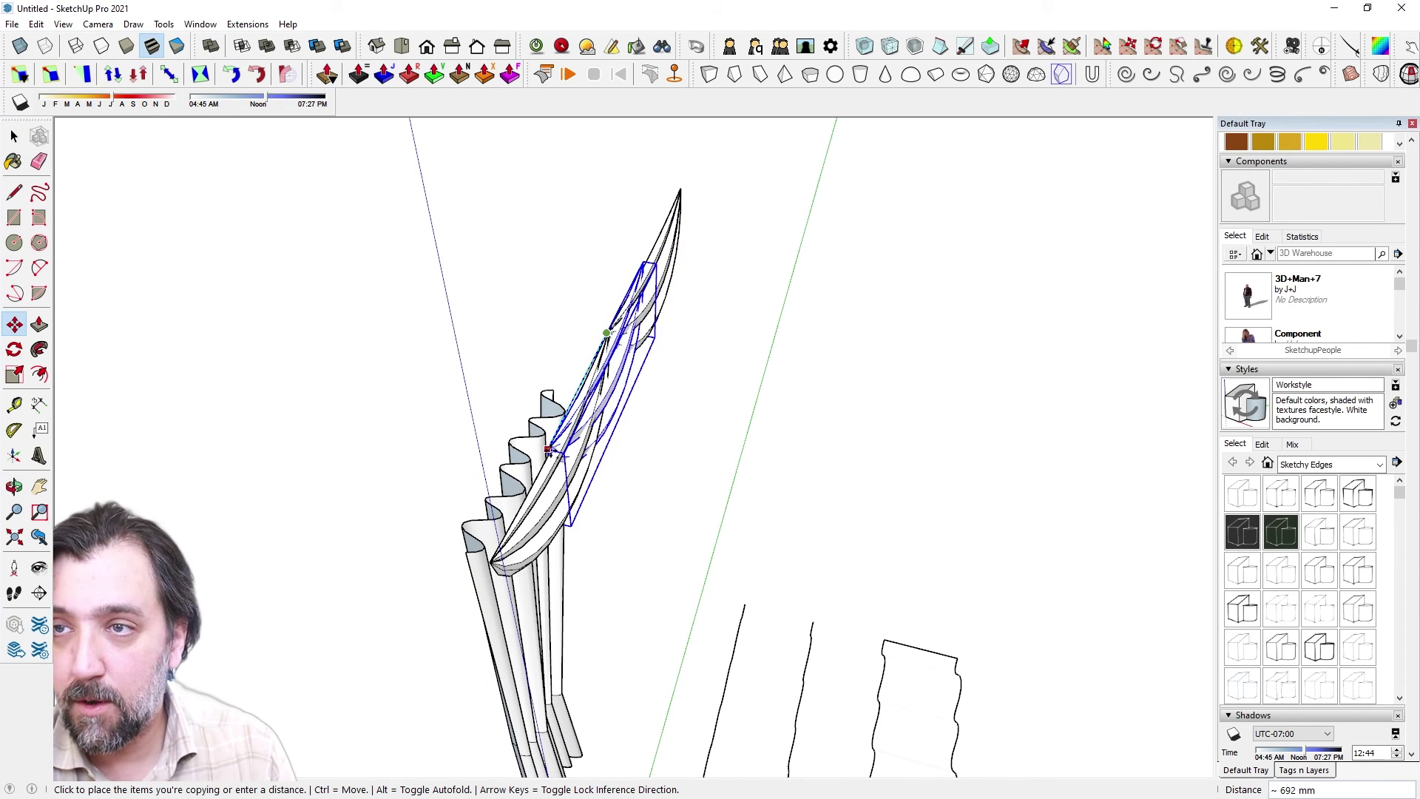
pyautogui.click(554, 451)
pyautogui.click(738, 547)
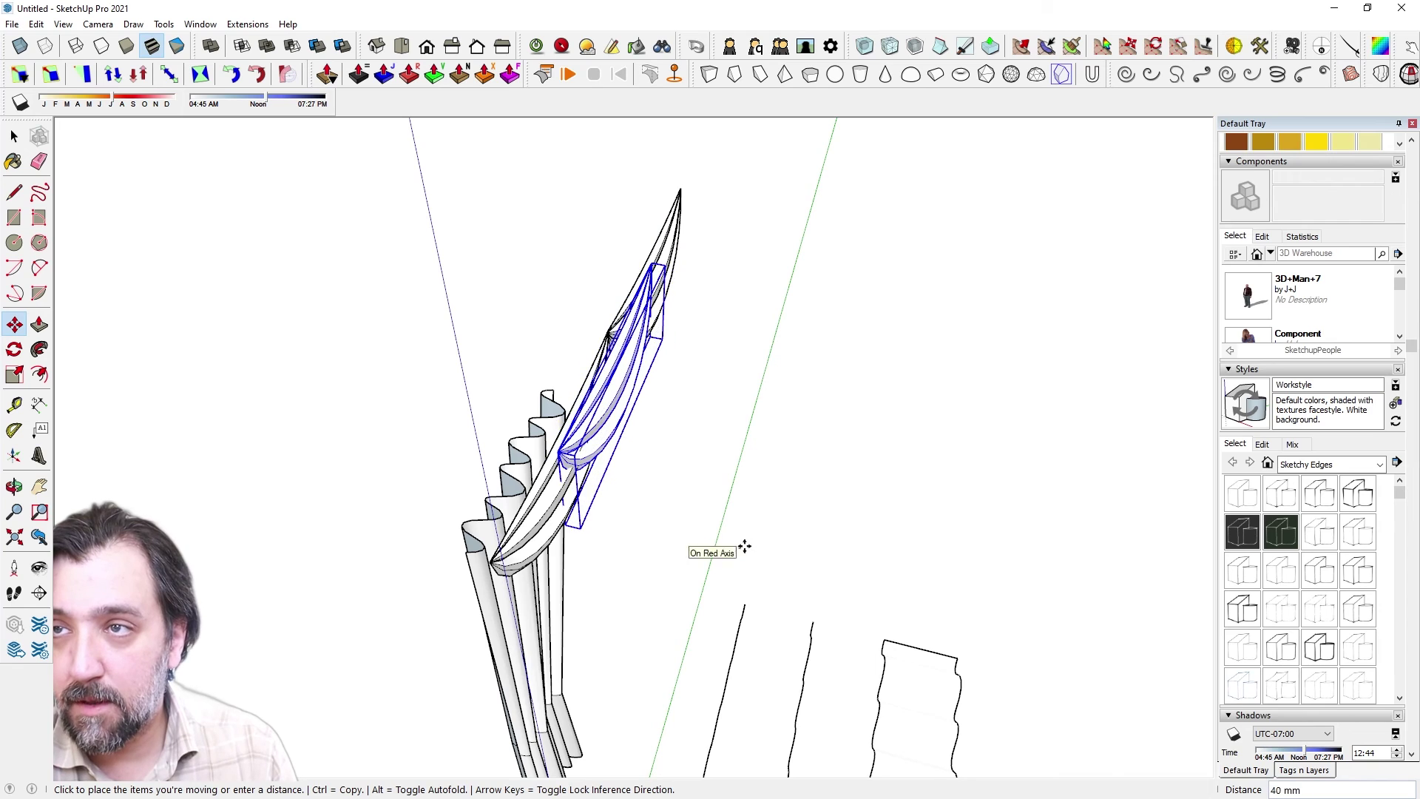
pyautogui.click(743, 546)
pyautogui.moveTo(744, 545); pyautogui.dragTo(329, 309, button='middle')
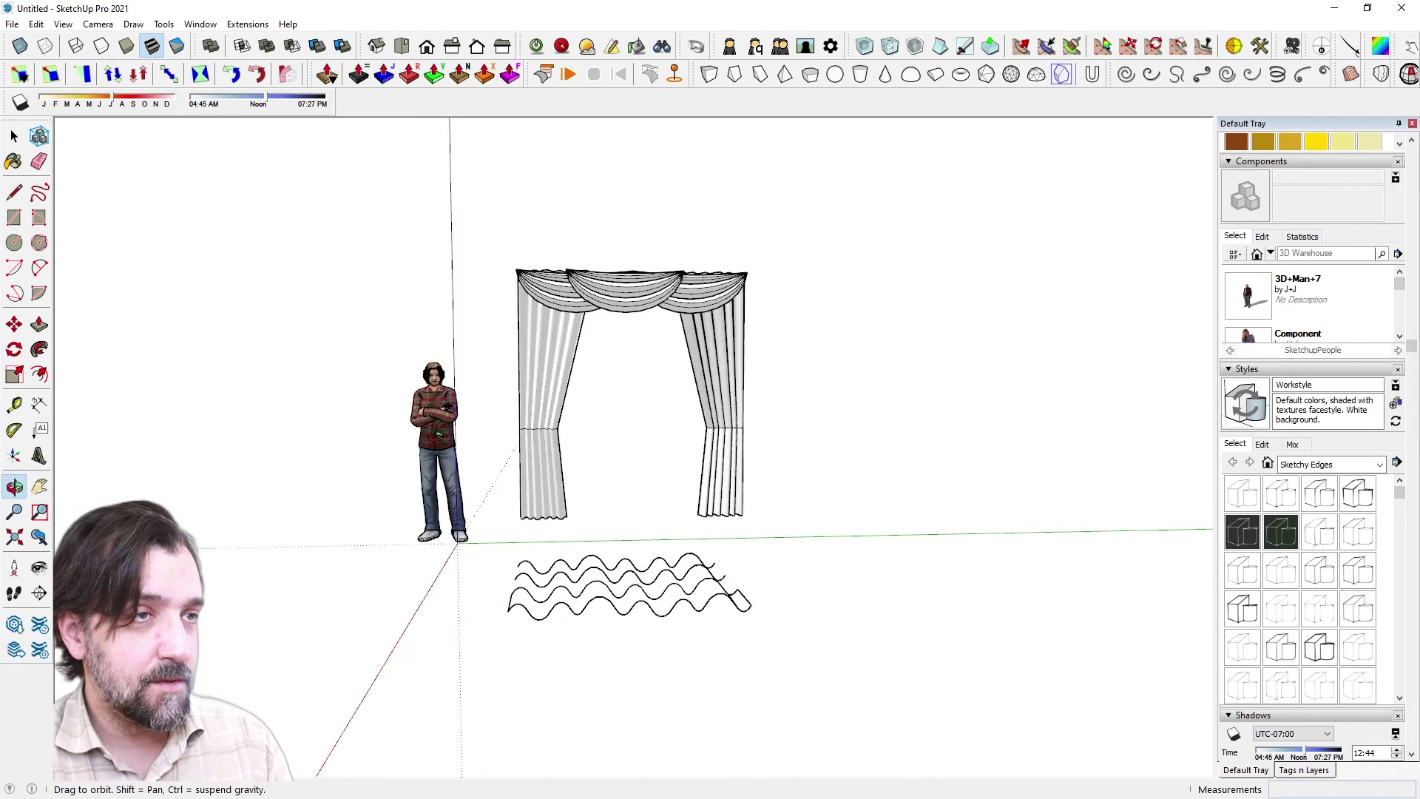
# Scale the two outer swags downward from their bottom edge so they hang lower than the middle swag.
pyautogui.moveTo(438, 435); pyautogui.dragTo(405, 435, button='middle')
pyautogui.scroll(2, 602, 343)
pyautogui.click(681, 272)
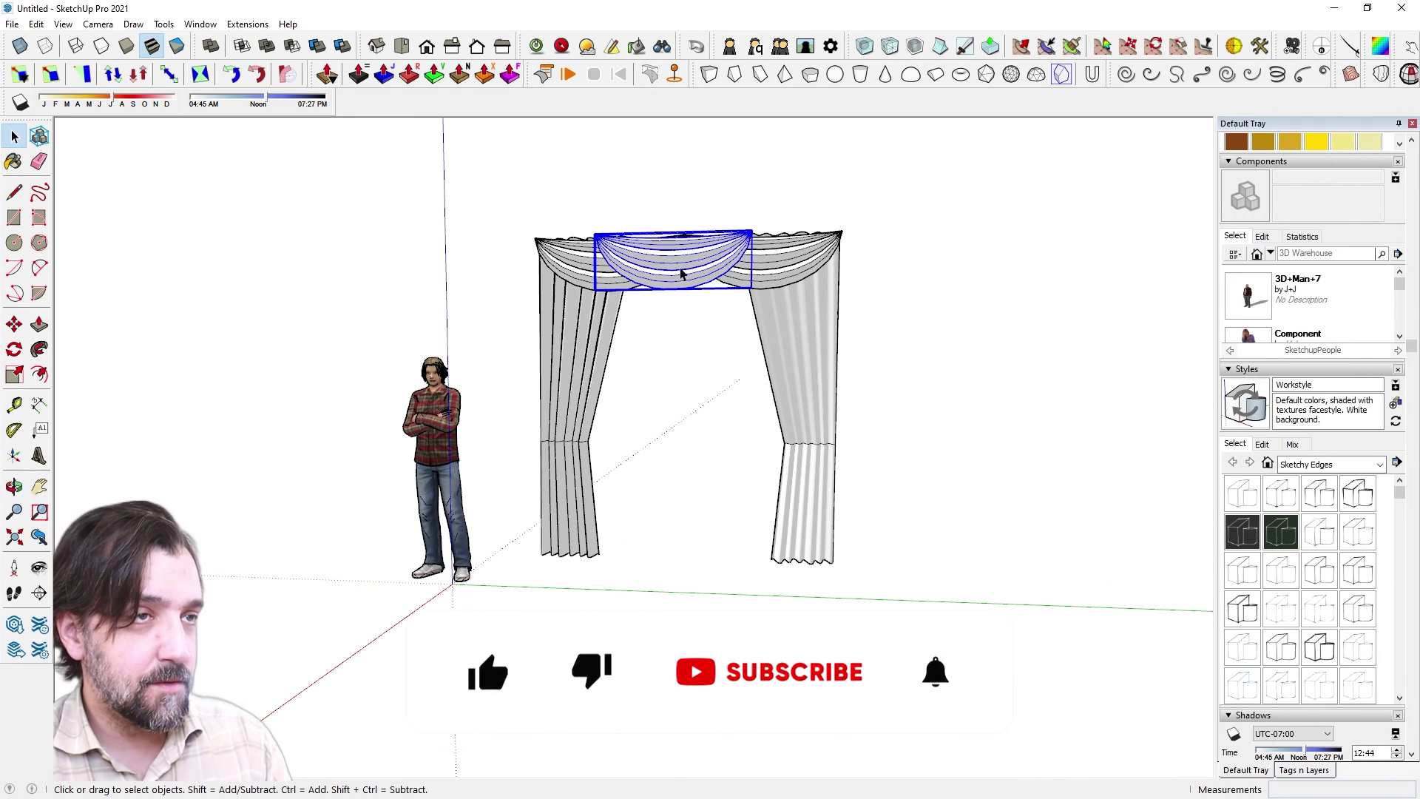
pyautogui.click(554, 271)
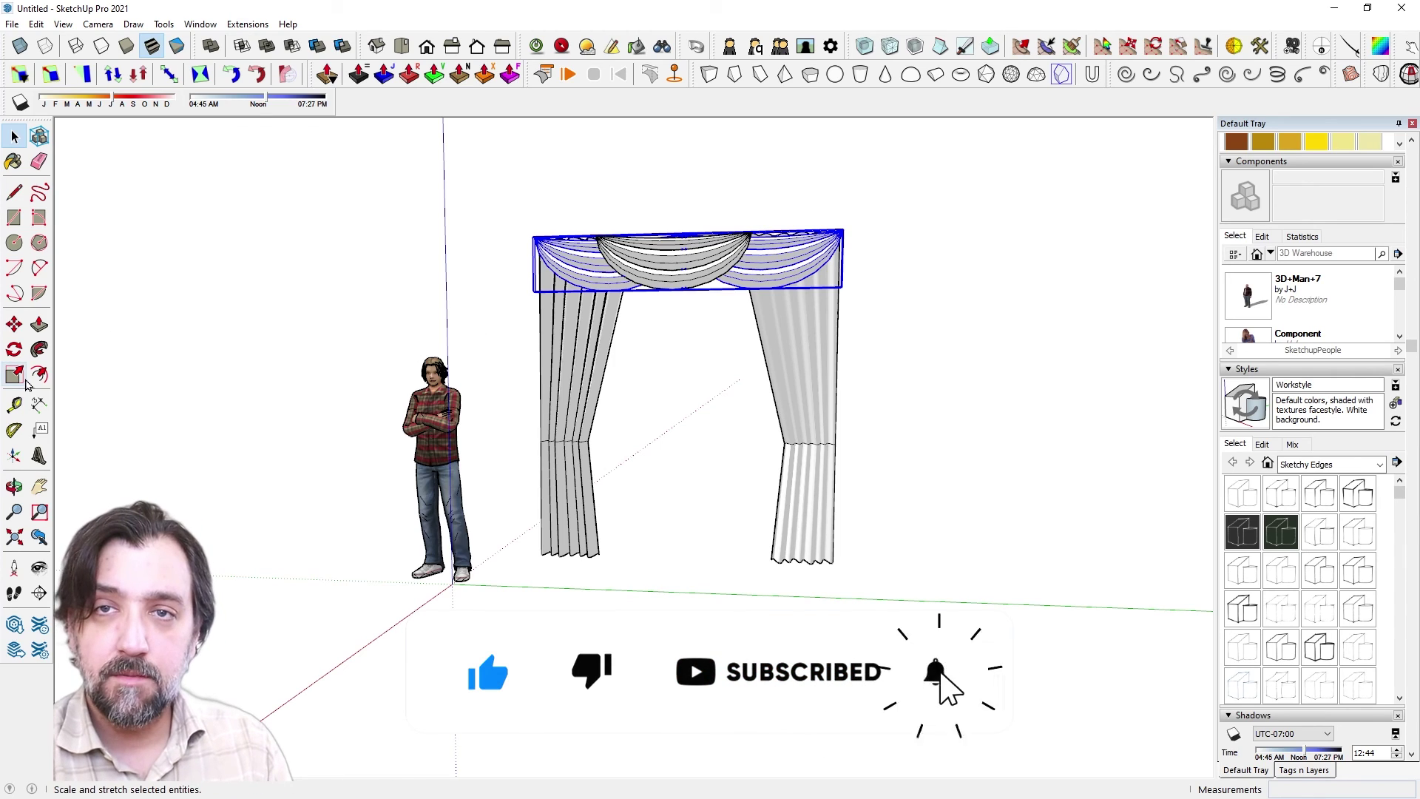
pyautogui.click(18, 374)
pyautogui.scroll(1, 678, 331)
pyautogui.moveTo(678, 331); pyautogui.dragTo(411, 165, button='middle')
pyautogui.scroll(1, 683, 286)
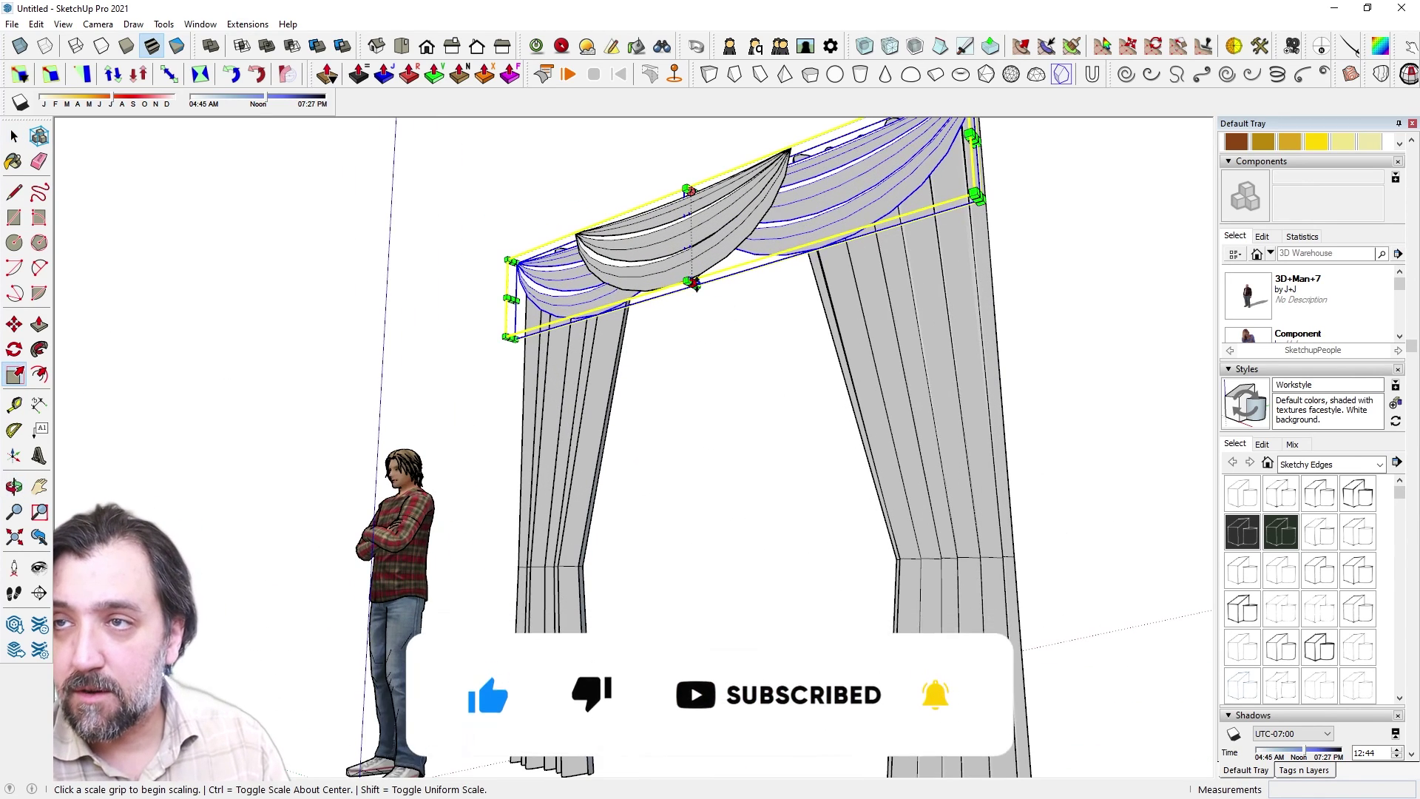
pyautogui.moveTo(688, 283); pyautogui.dragTo(694, 320)
pyautogui.press('space')
pyautogui.moveTo(606, 355); pyautogui.dragTo(884, 544, button='middle')
pyautogui.click(885, 544)
pyautogui.moveTo(385, 522); pyautogui.dragTo(1035, 517, button='middle')
pyautogui.moveTo(716, 517); pyautogui.dragTo(369, 540, button='middle')
pyautogui.scroll(-2, 849, 571)
pyautogui.moveTo(849, 571); pyautogui.dragTo(327, 789, button='middle')
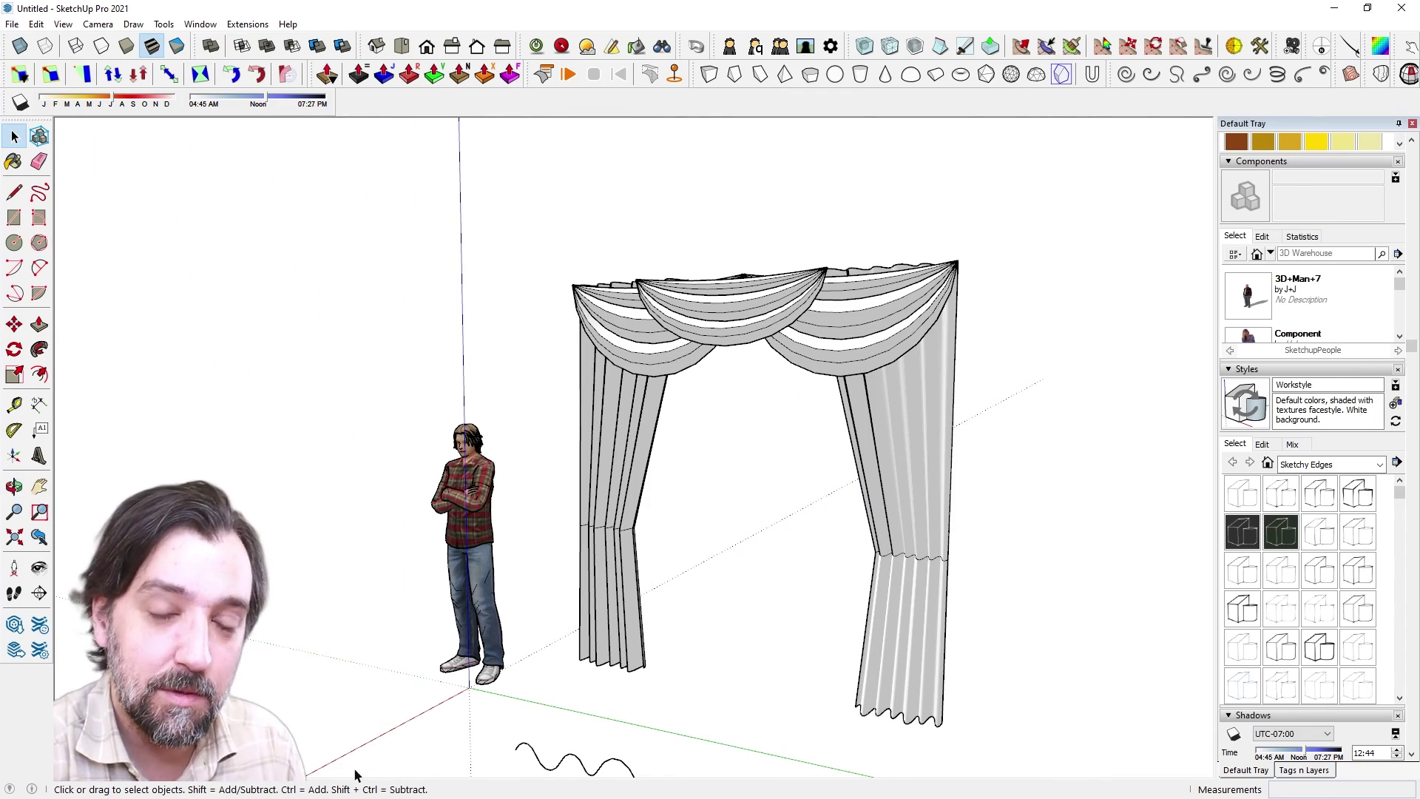